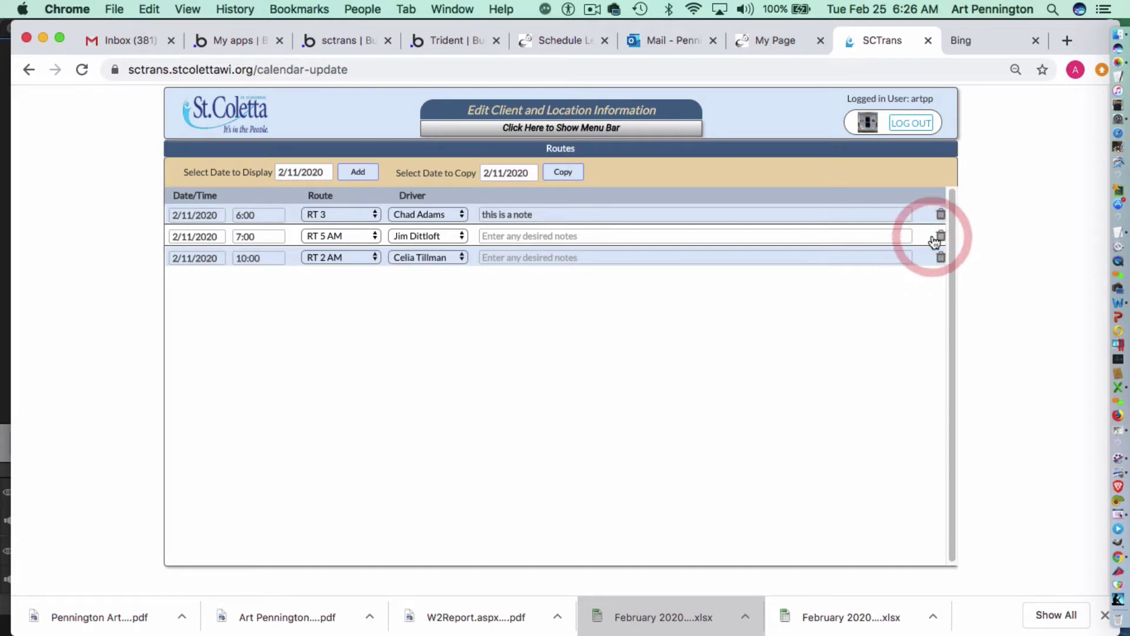
Delete the 7:00 RT 5 AM entry from the 2/11/2020 schedule.
left_click(937, 239)
left_click(763, 278)
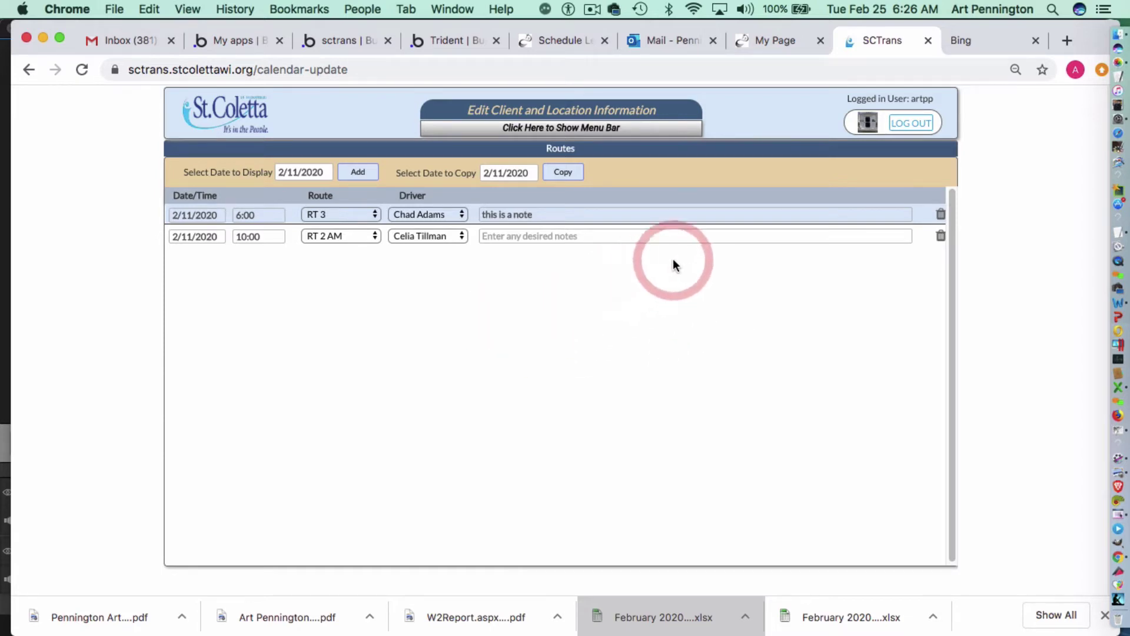
Open the Clients & Locations page to view the client and location lists.
left_click(492, 130)
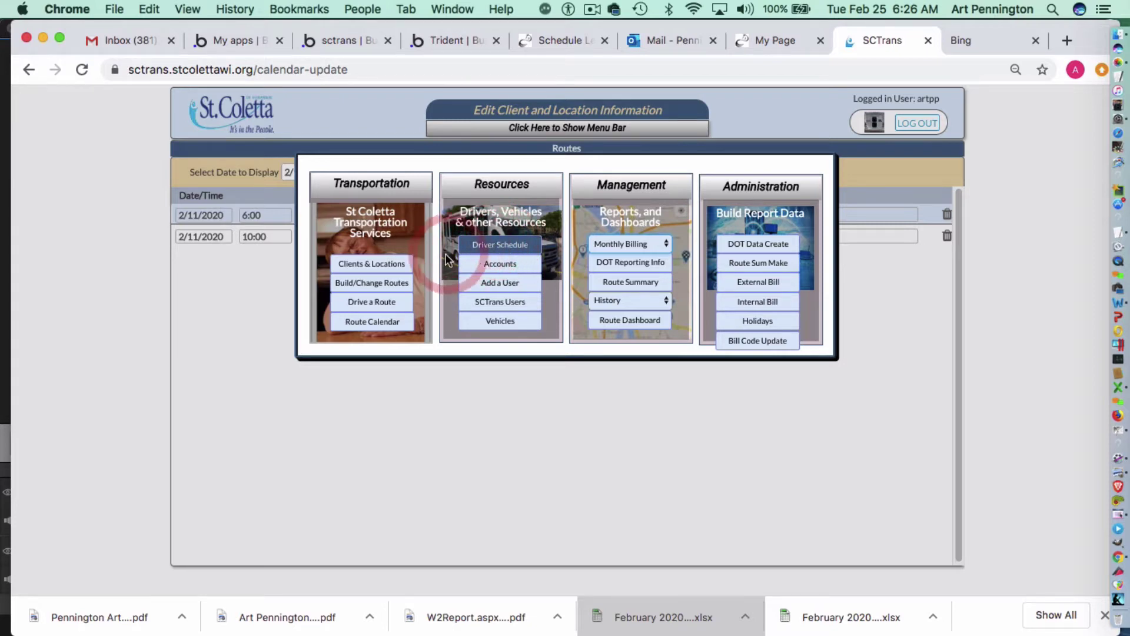
left_click(370, 329)
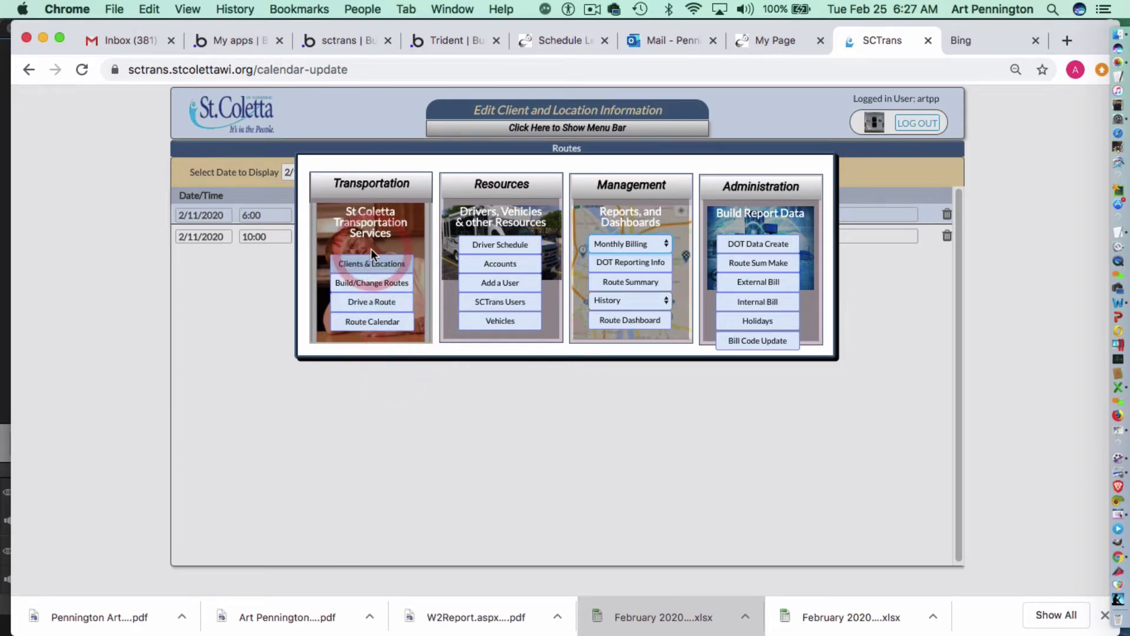
left_click(373, 266)
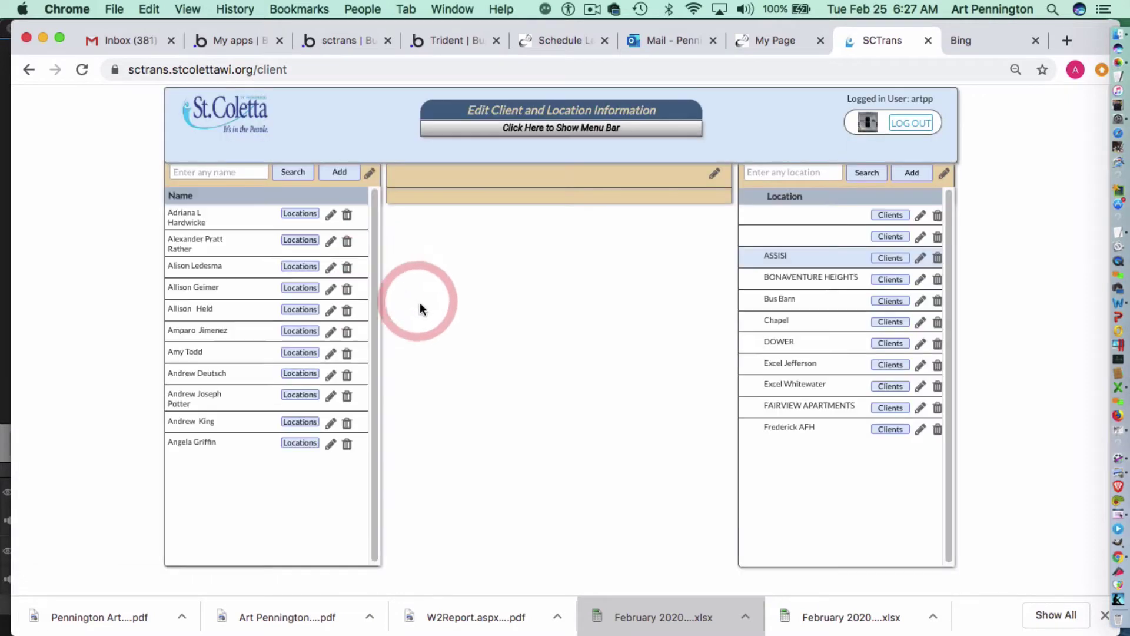
Open the Driver Schedule and set the date to display to 2/13/2020.
left_click(569, 129)
left_click(510, 248)
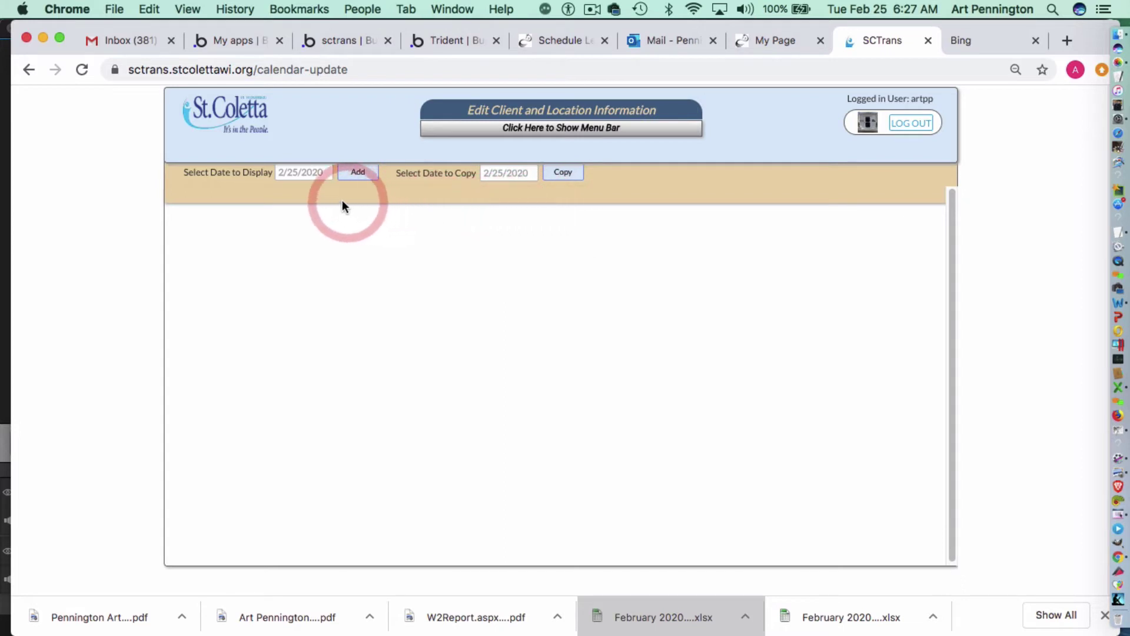
left_click(299, 174)
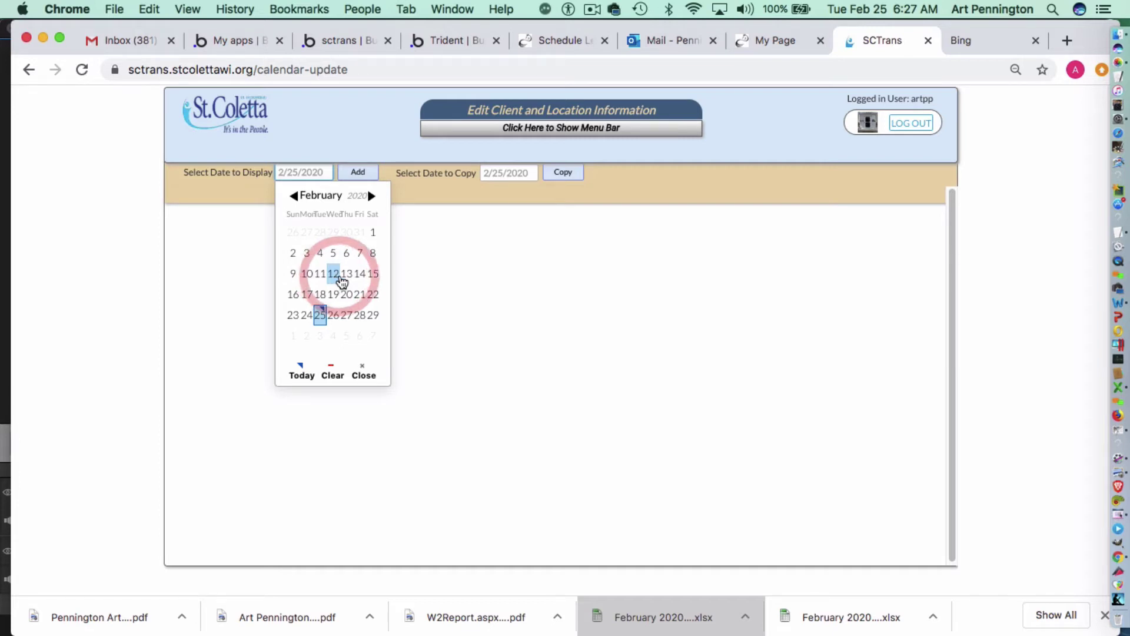
left_click(348, 276)
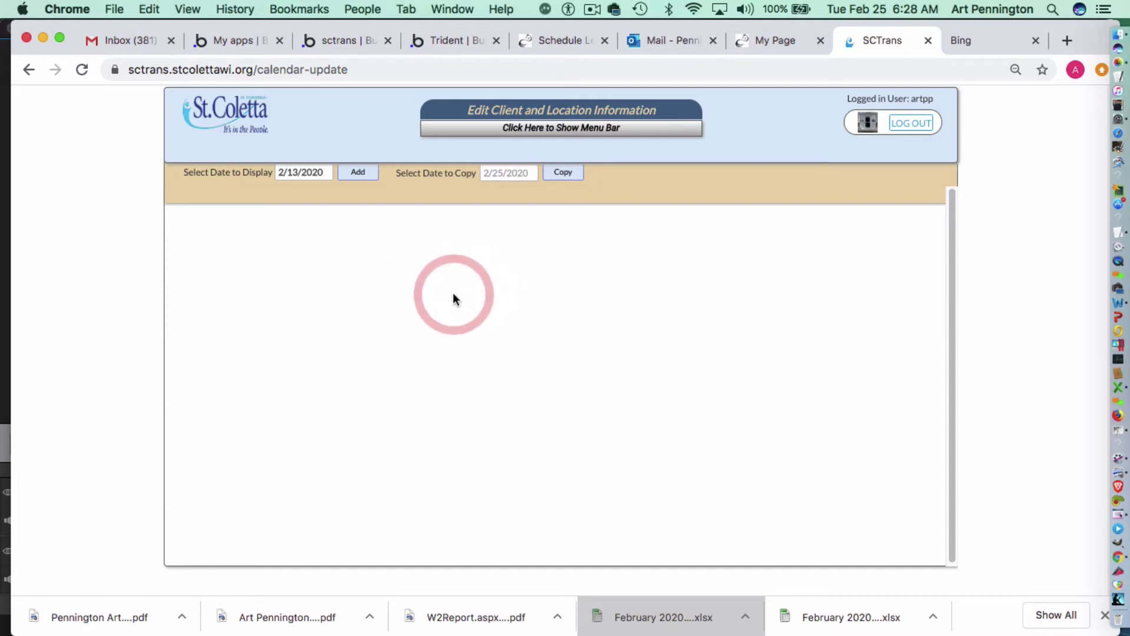
Add four blank route entries to the 2/13/2020 schedule.
left_click(360, 175)
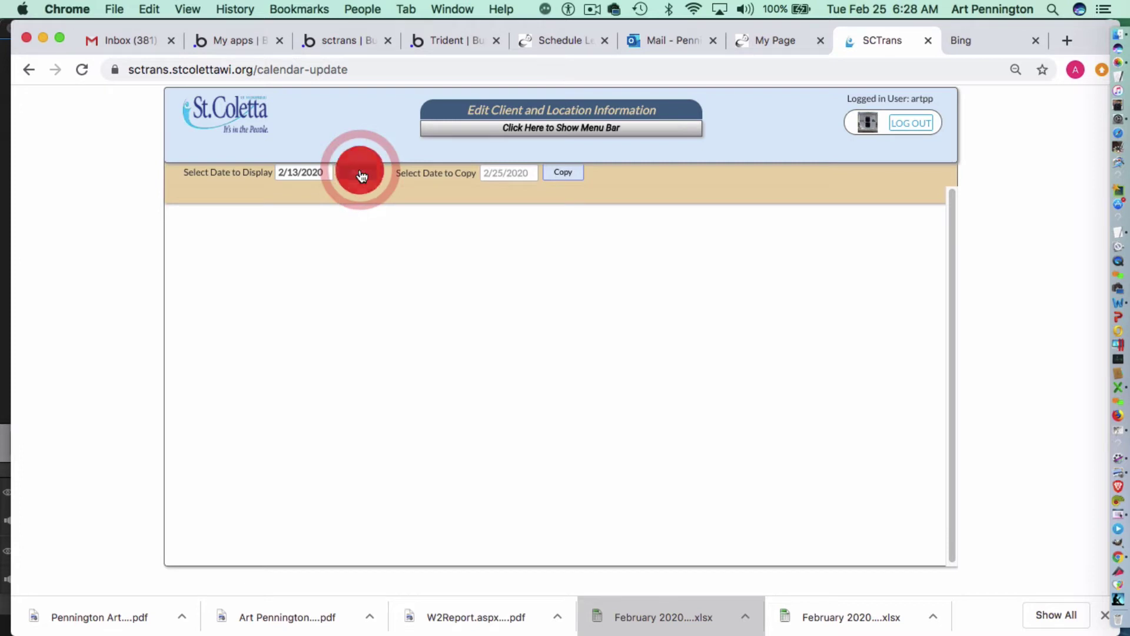
left_click(360, 175)
left_click(361, 175)
left_click(360, 175)
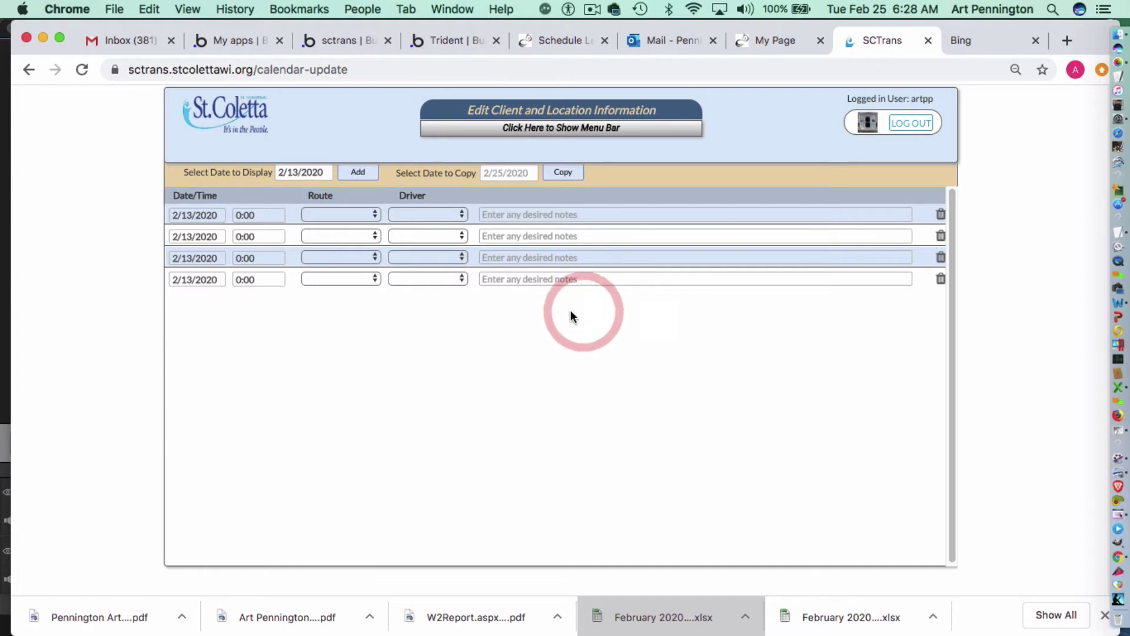
Assign routes RT 2 AM, RT 3 and RT 4 AM to the first three entries and delete the unused fourth entry.
left_click(356, 216)
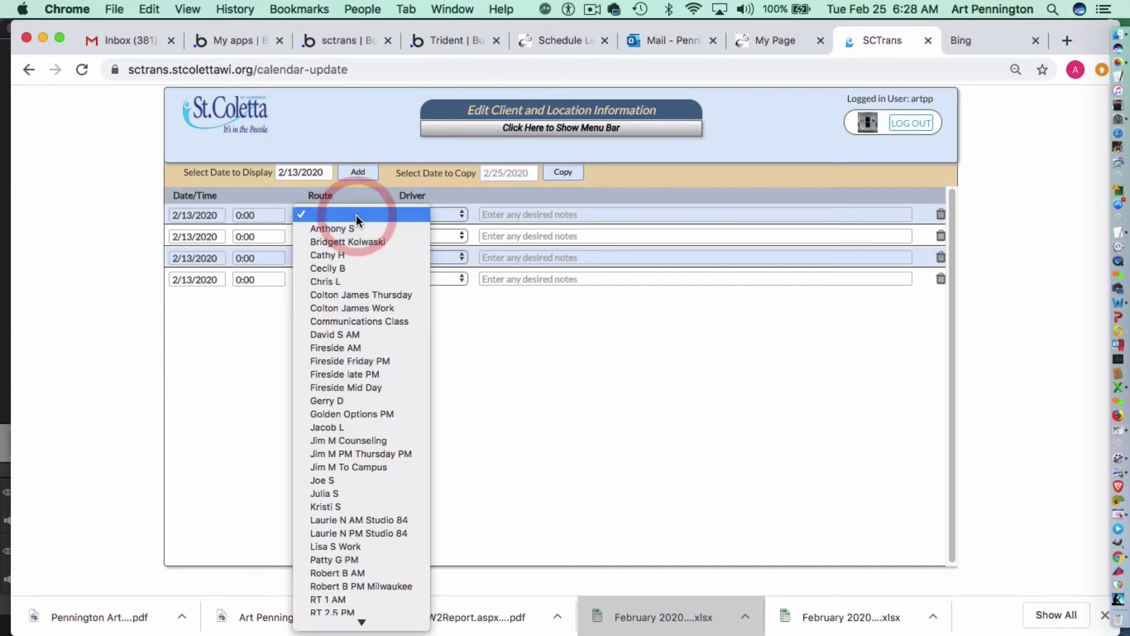
scroll(349, 339, "down", 5)
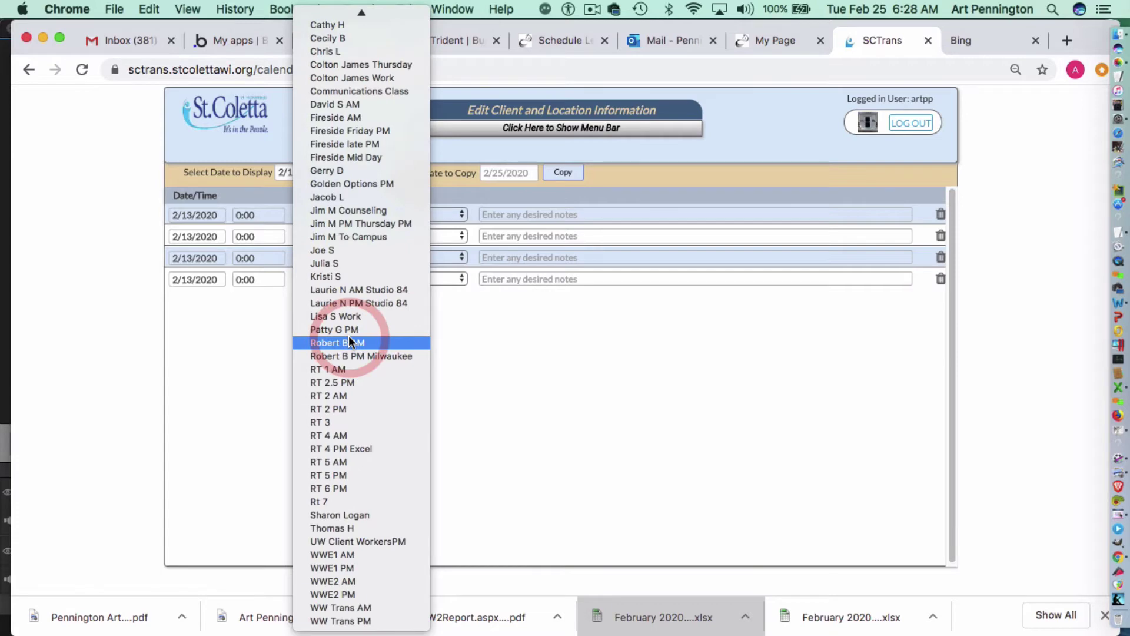
left_click(344, 400)
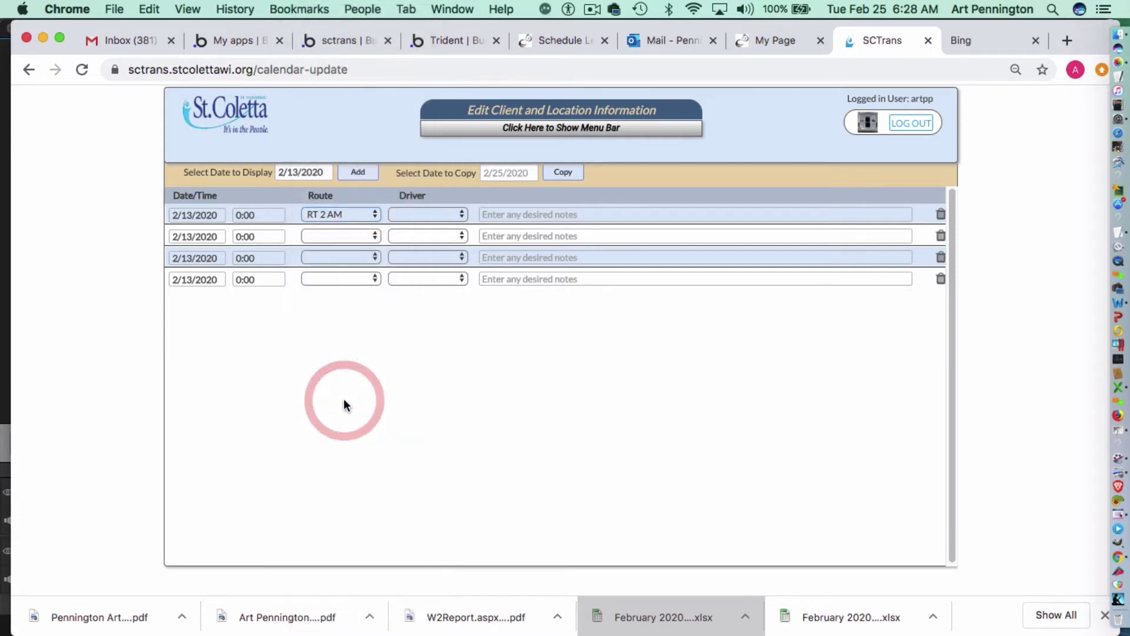
left_click(354, 237)
scroll(362, 341, "down", 5)
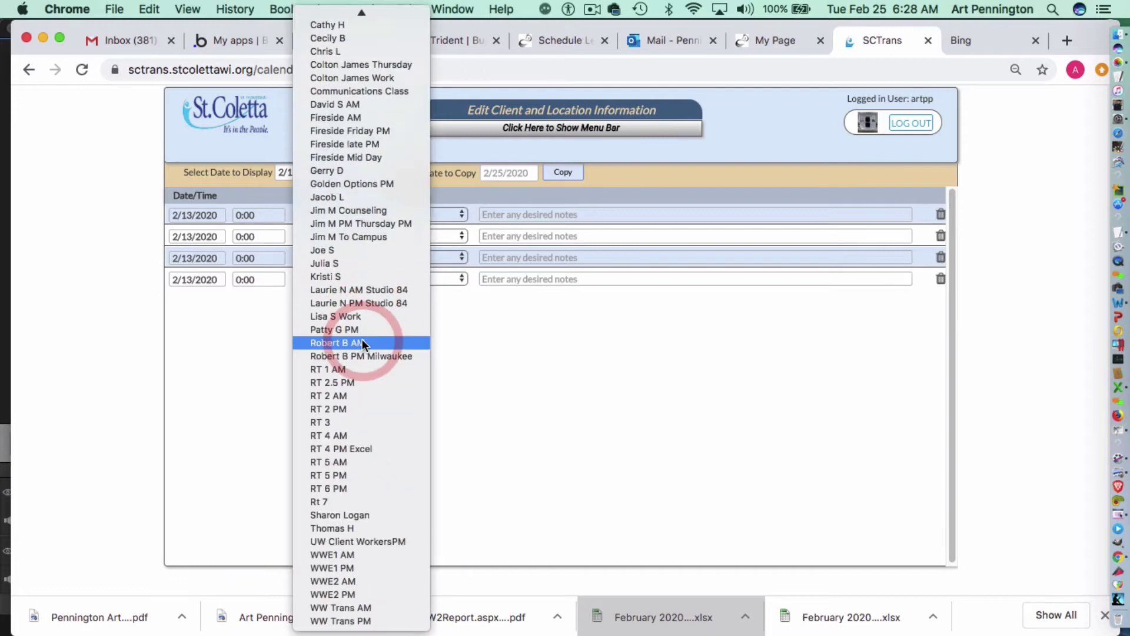
left_click(336, 423)
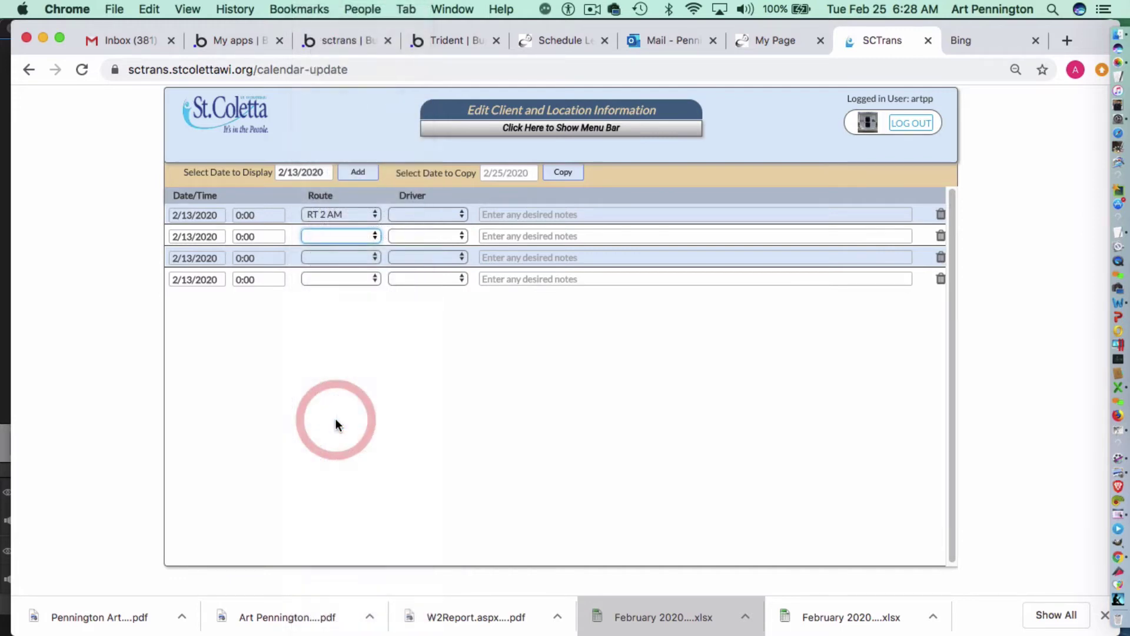
left_click(361, 259)
scroll(373, 433, "down", 5)
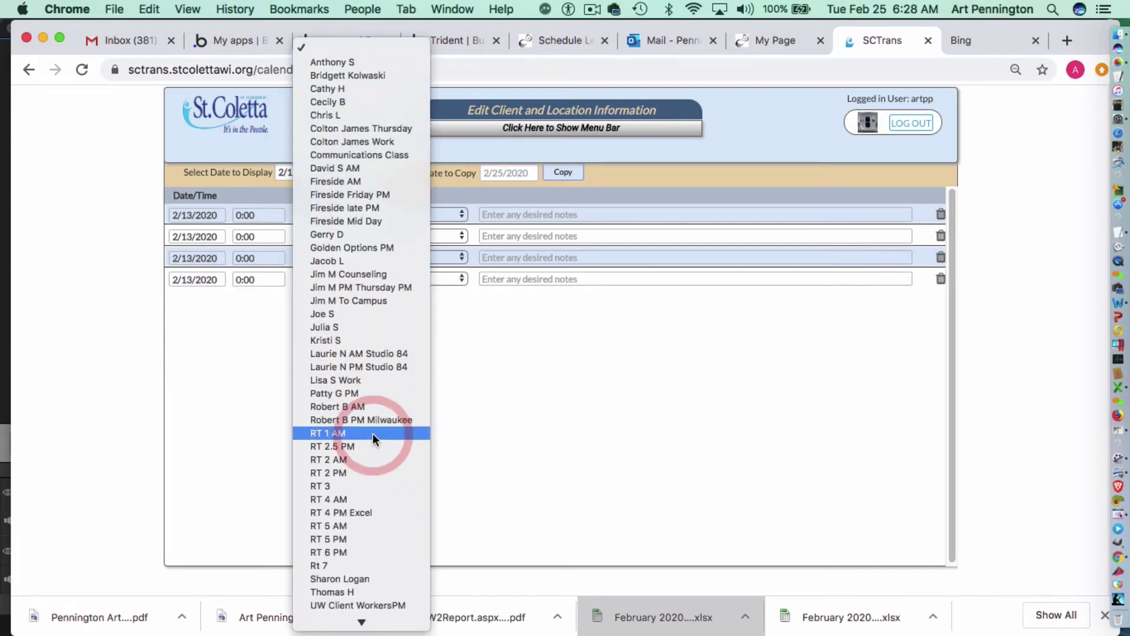
left_click_drag(373, 434, 330, 498)
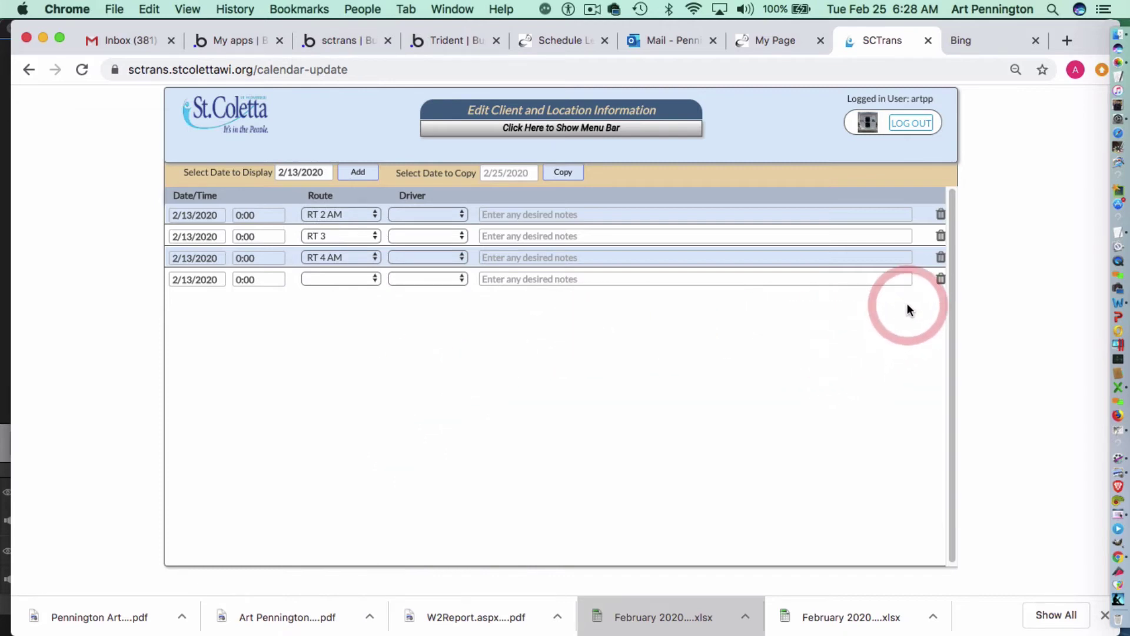
left_click(941, 280)
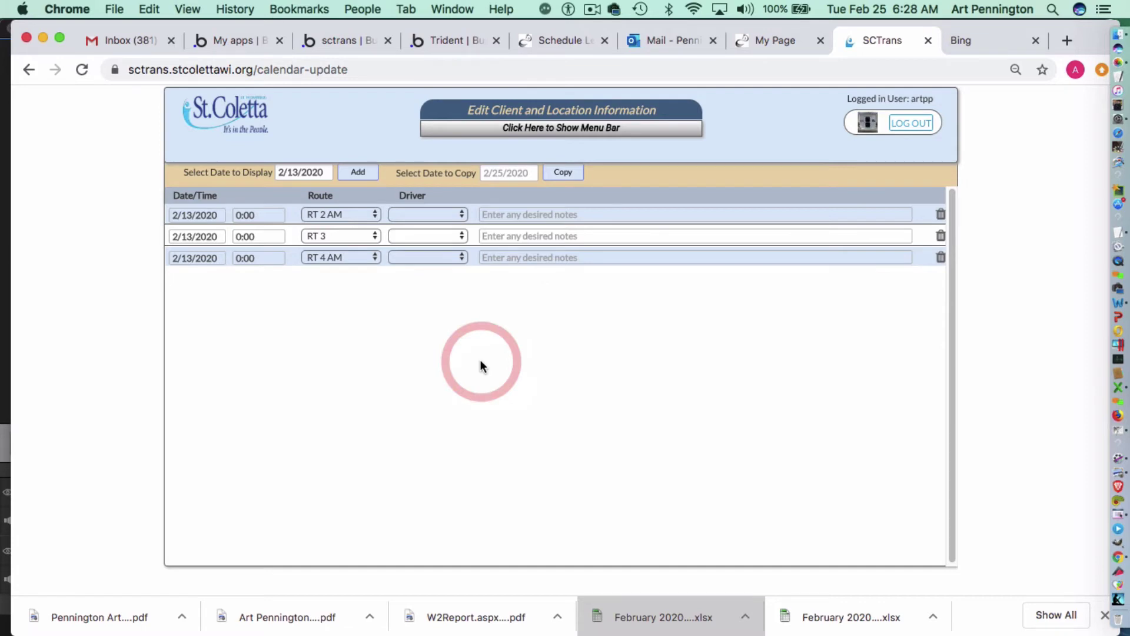
Assign a different driver to each of the RT 2 AM, RT 3 and RT 4 AM entries.
left_click(454, 212)
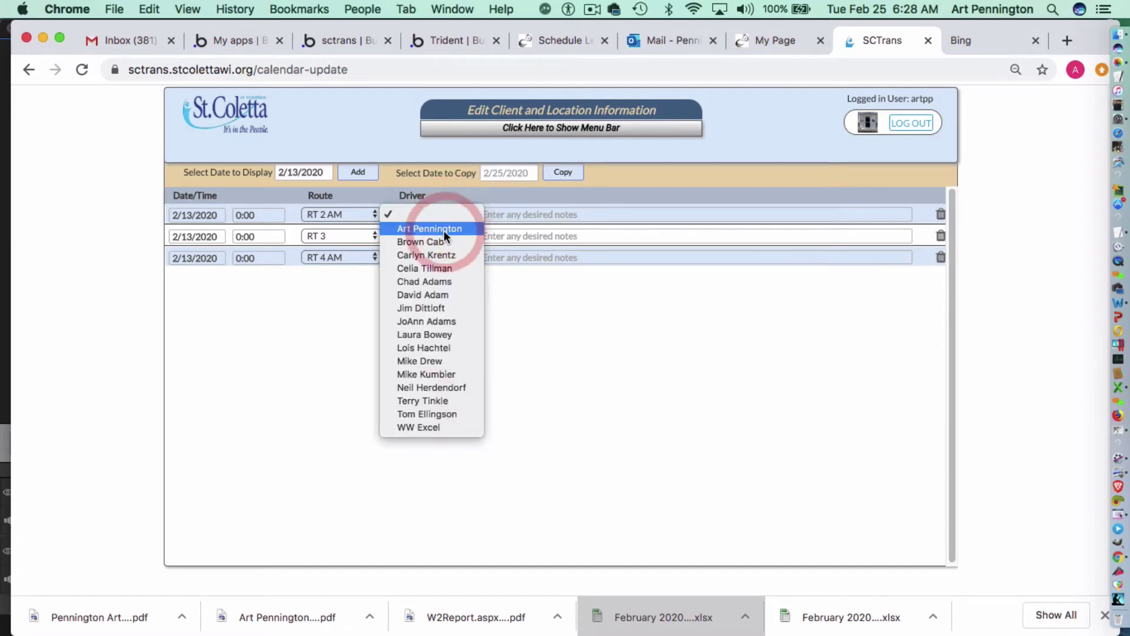
left_click(444, 229)
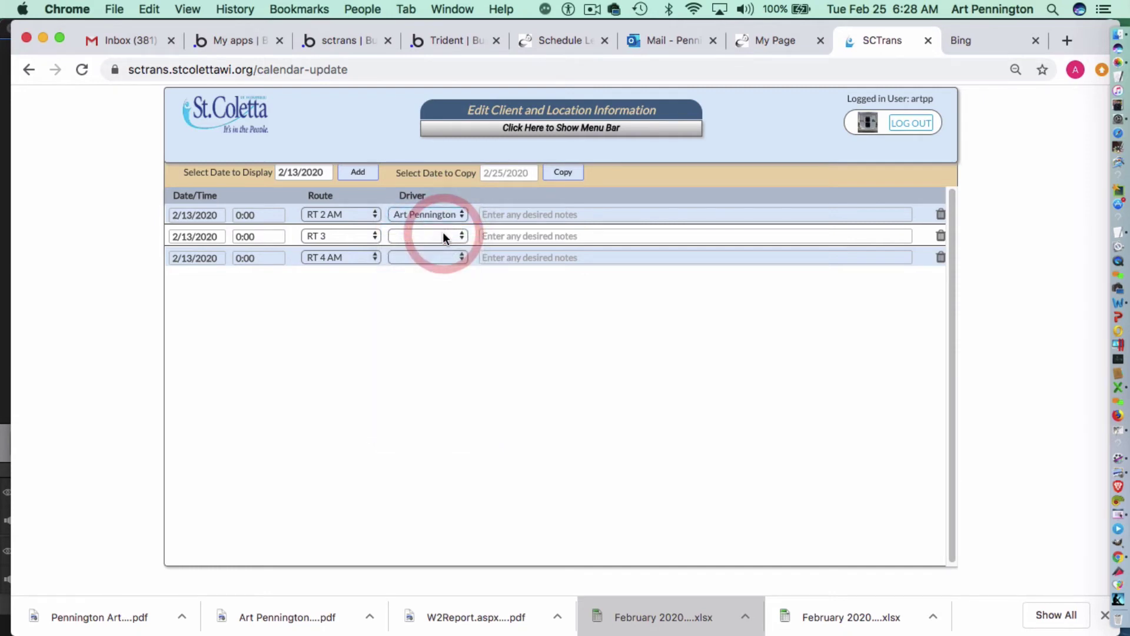
left_click(443, 234)
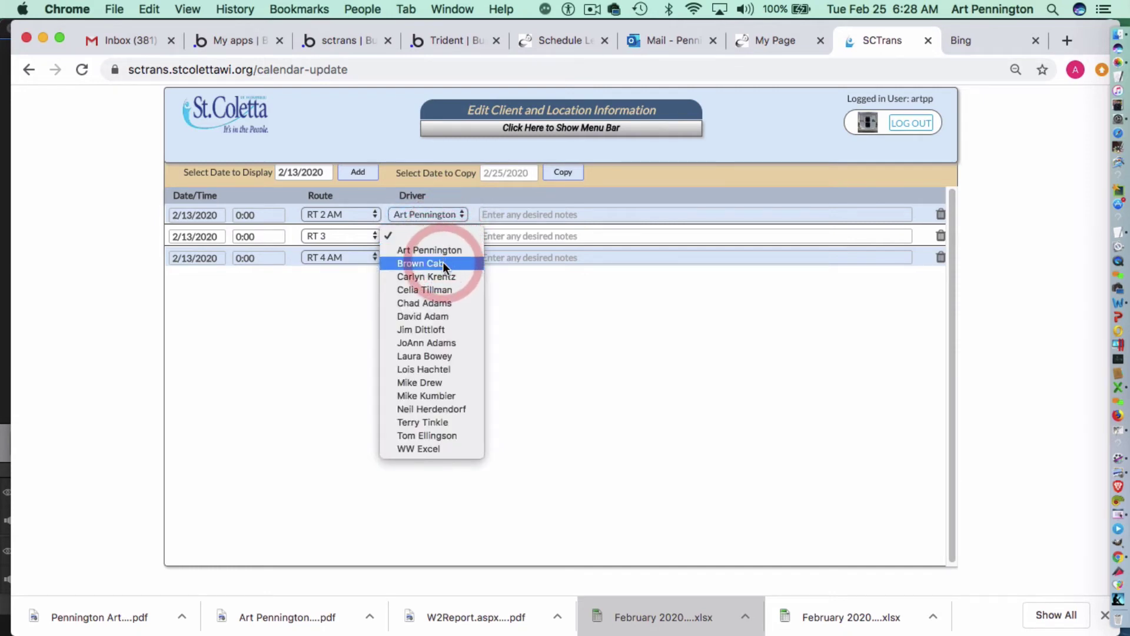
left_click(447, 286)
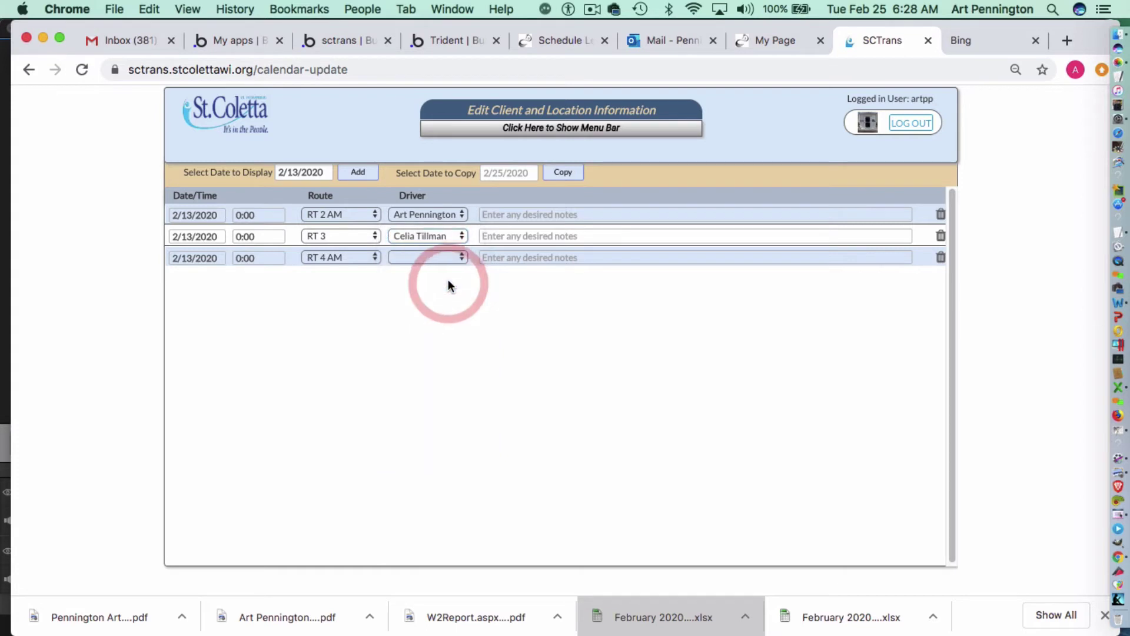
left_click(451, 256)
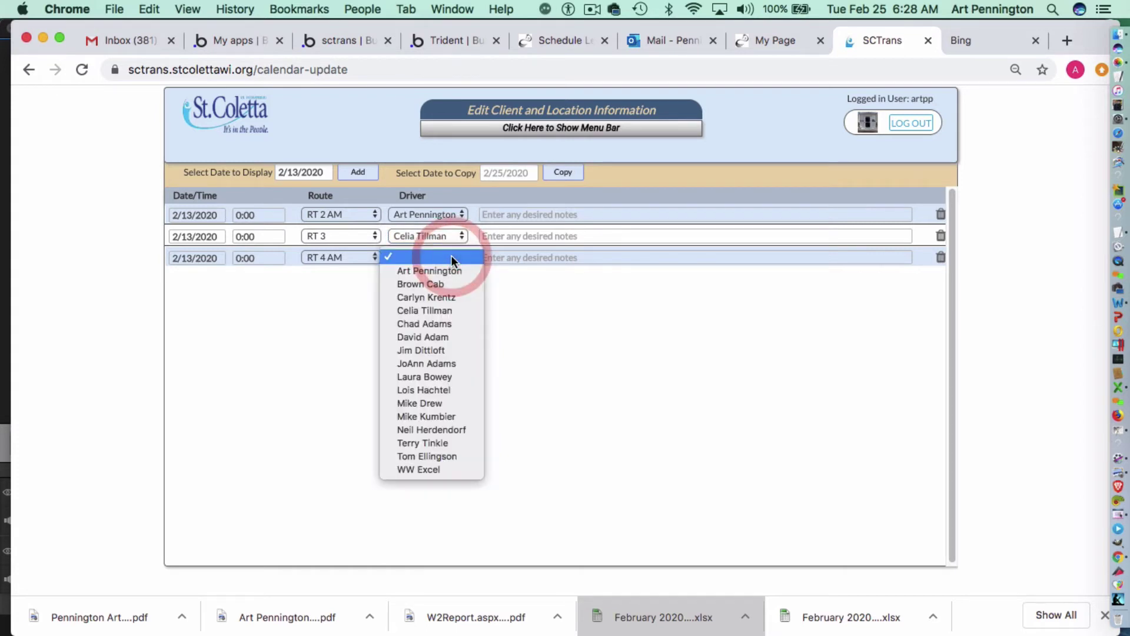
left_click(451, 298)
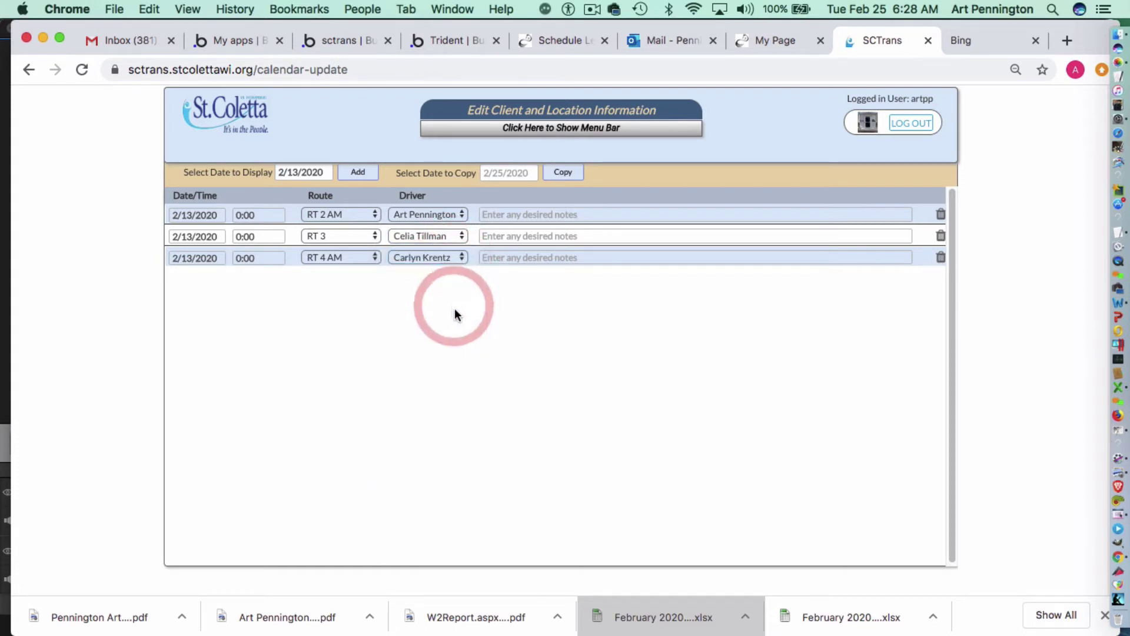
Add the note "This is a note" to the RT 2 AM entry.
left_click(556, 218)
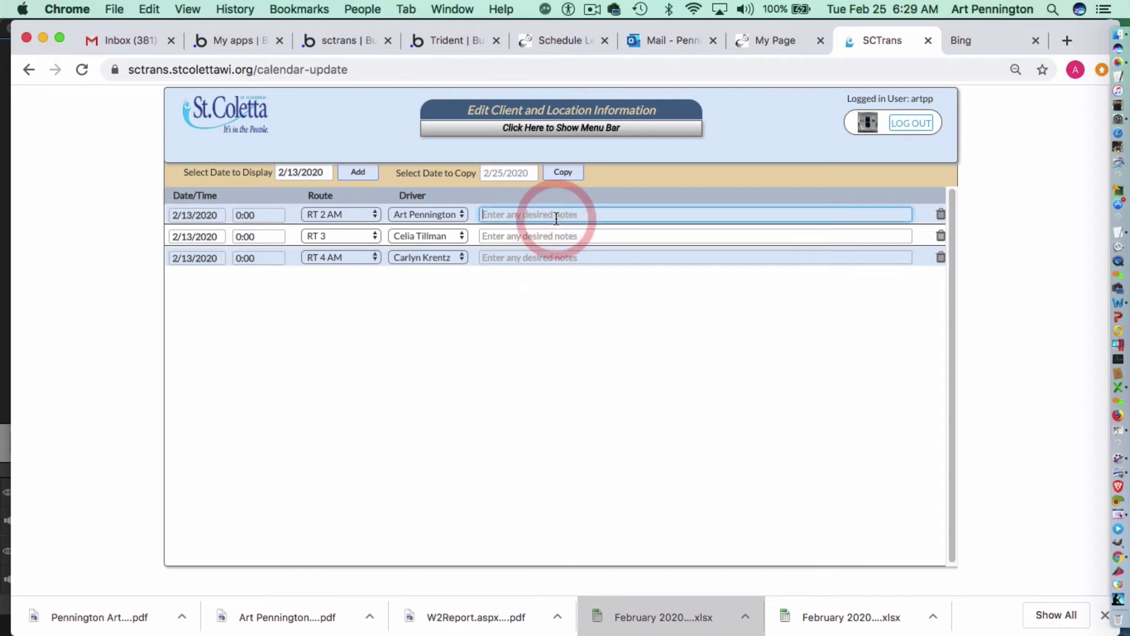
type("his is a note")
left_click(561, 313)
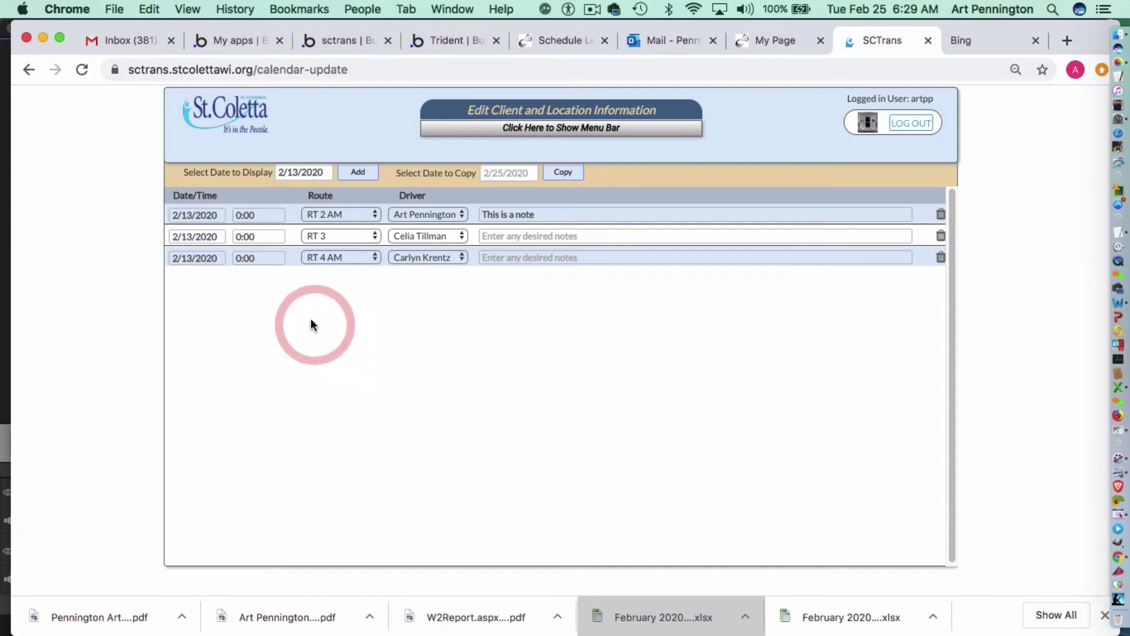
Set the start time of the RT 2 AM entry to 6:00.
left_click(253, 217)
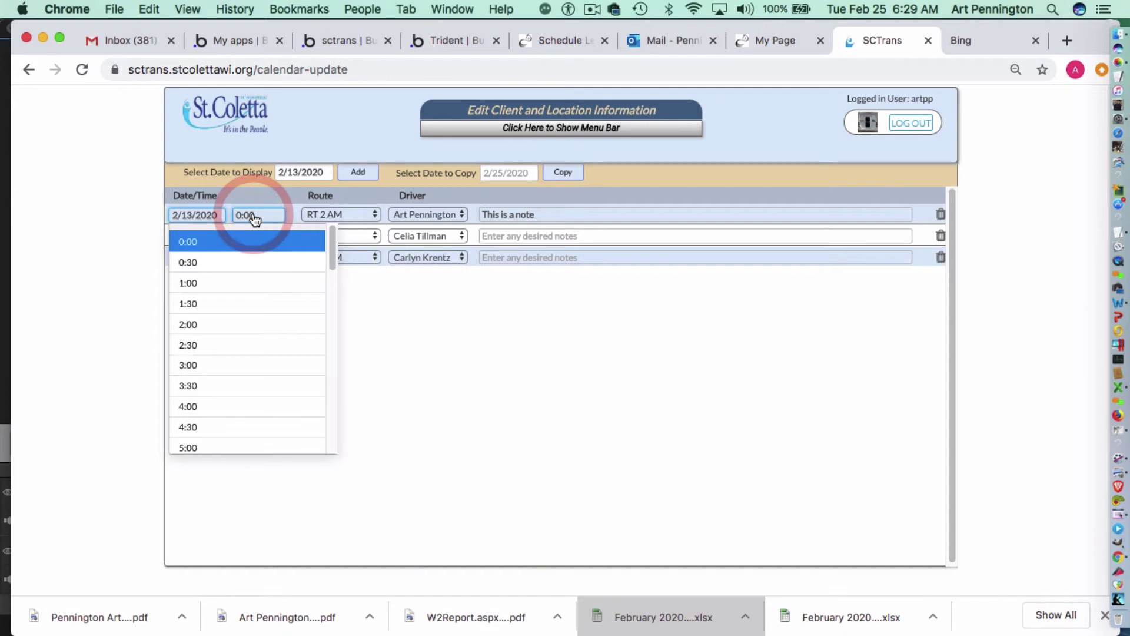
scroll(252, 268, "down", 3)
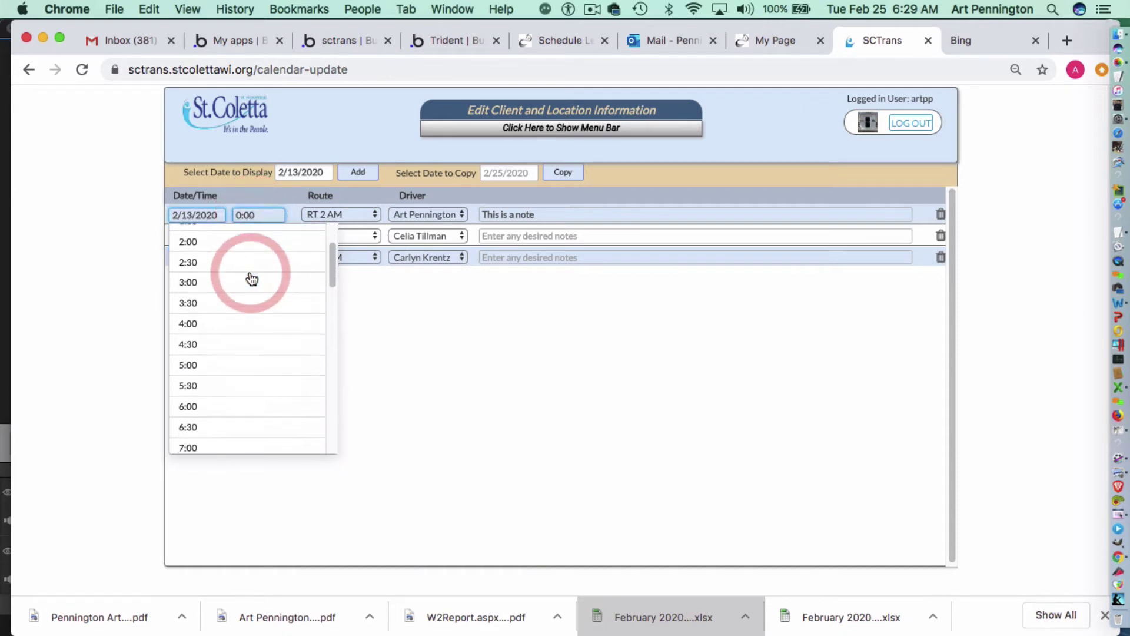
scroll(250, 278, "down", 2)
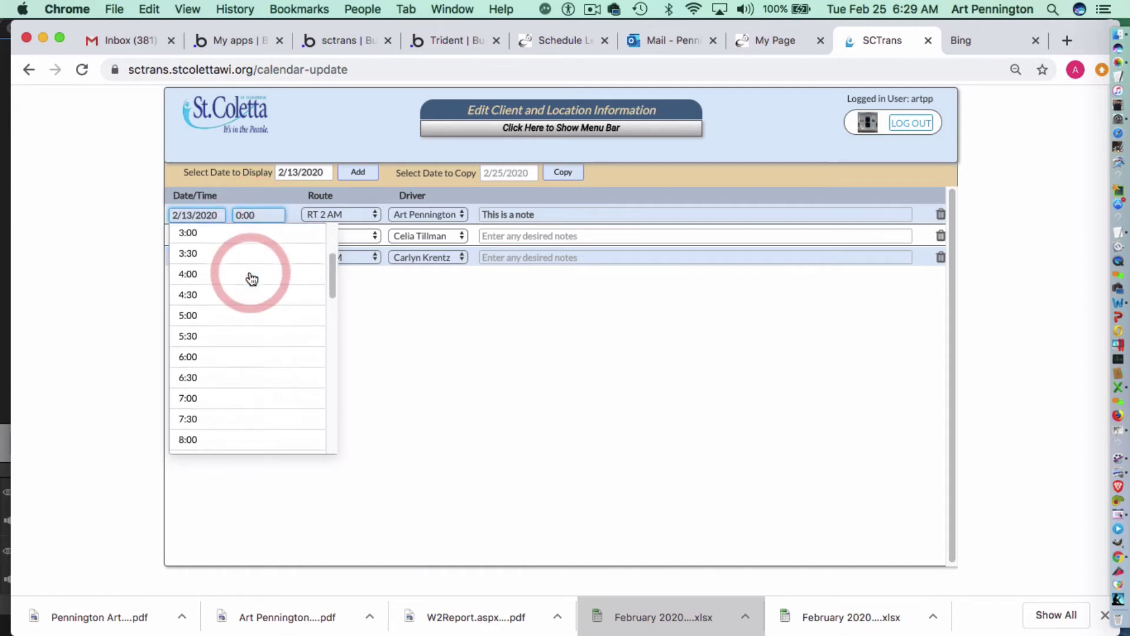
left_click(193, 348)
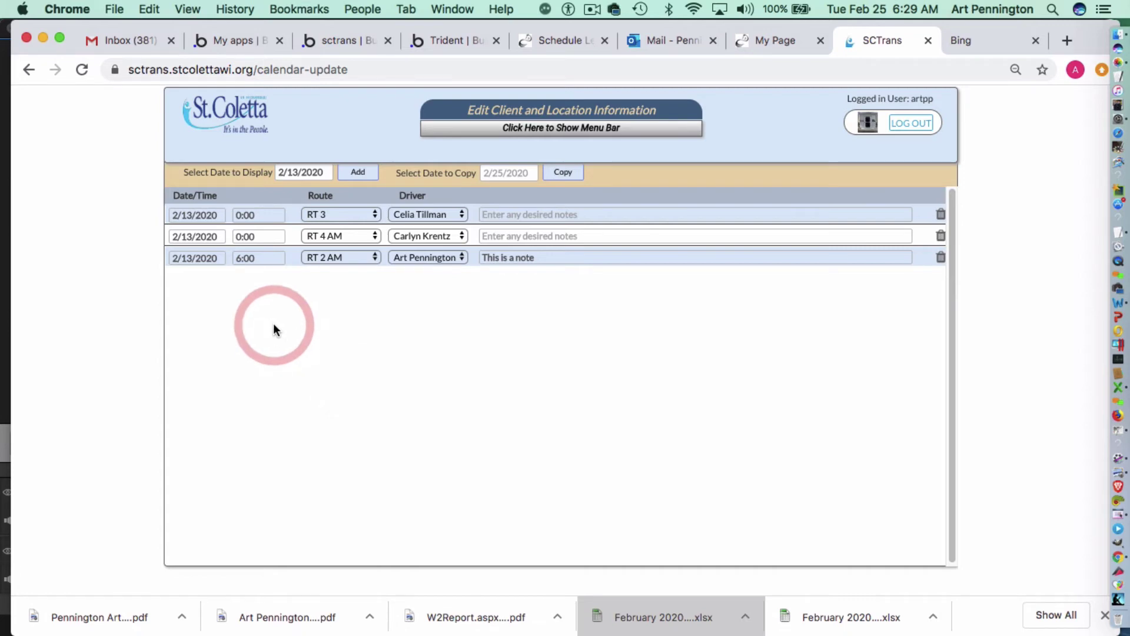
Set the start time of the RT 3 entry to 7:00.
left_click(256, 219)
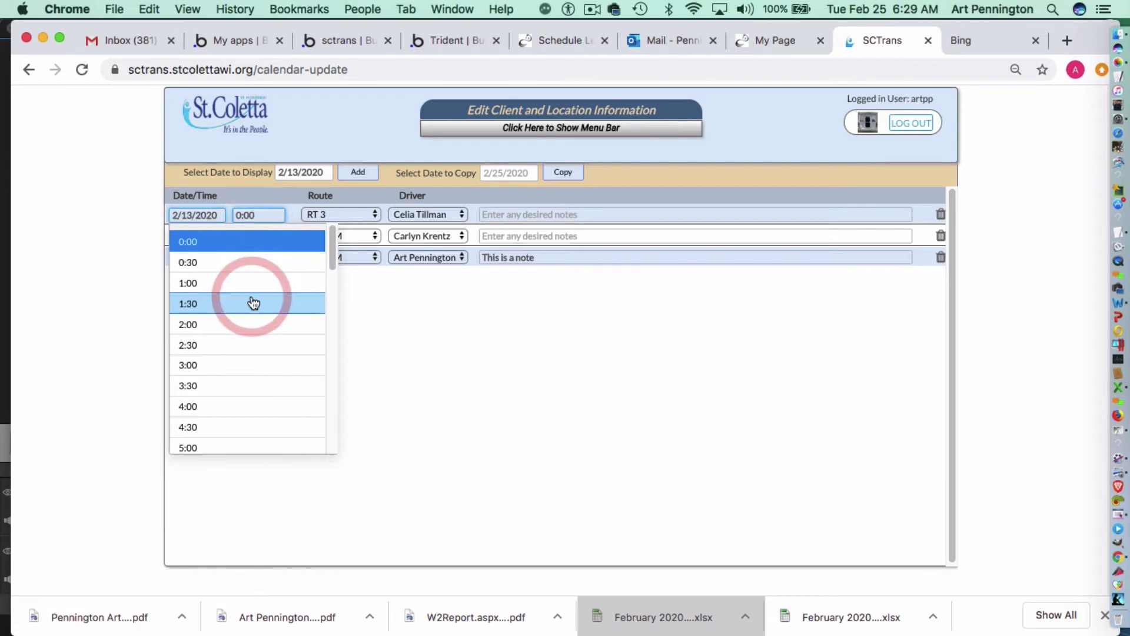
scroll(253, 302, "down", 3)
scroll(253, 302, "down", 7)
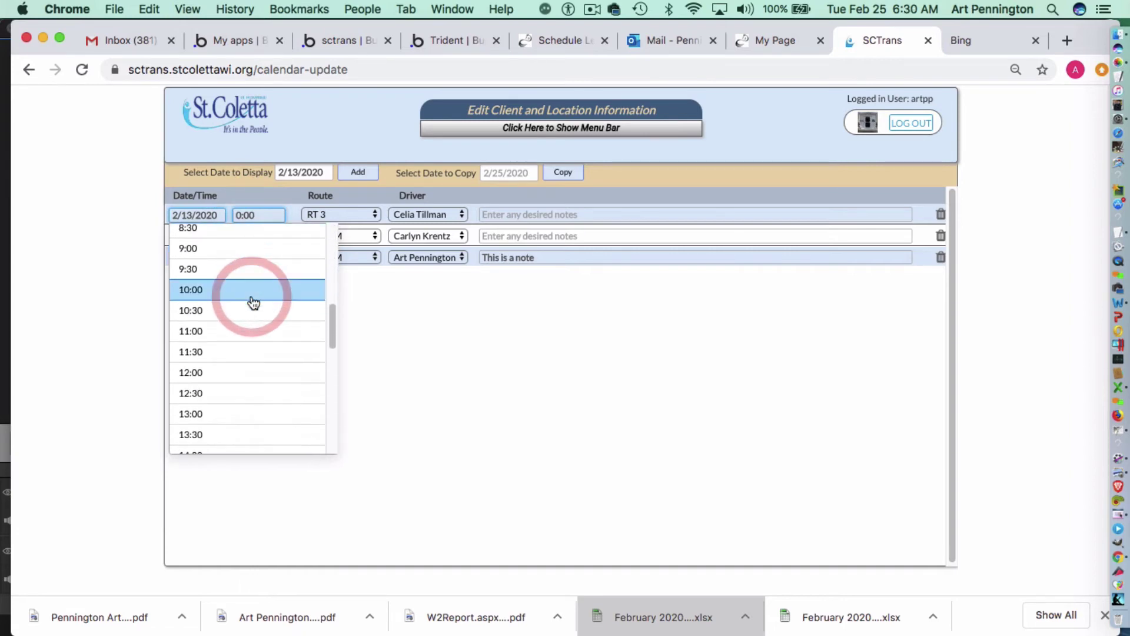
scroll(253, 302, "down", 3)
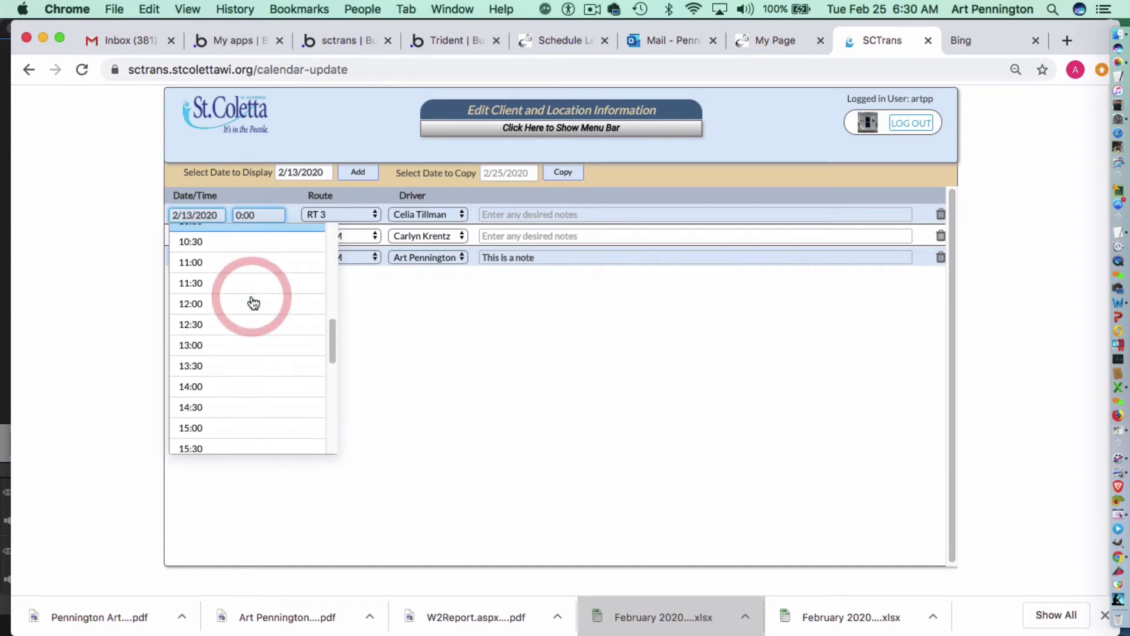
scroll(250, 322, "down", 4)
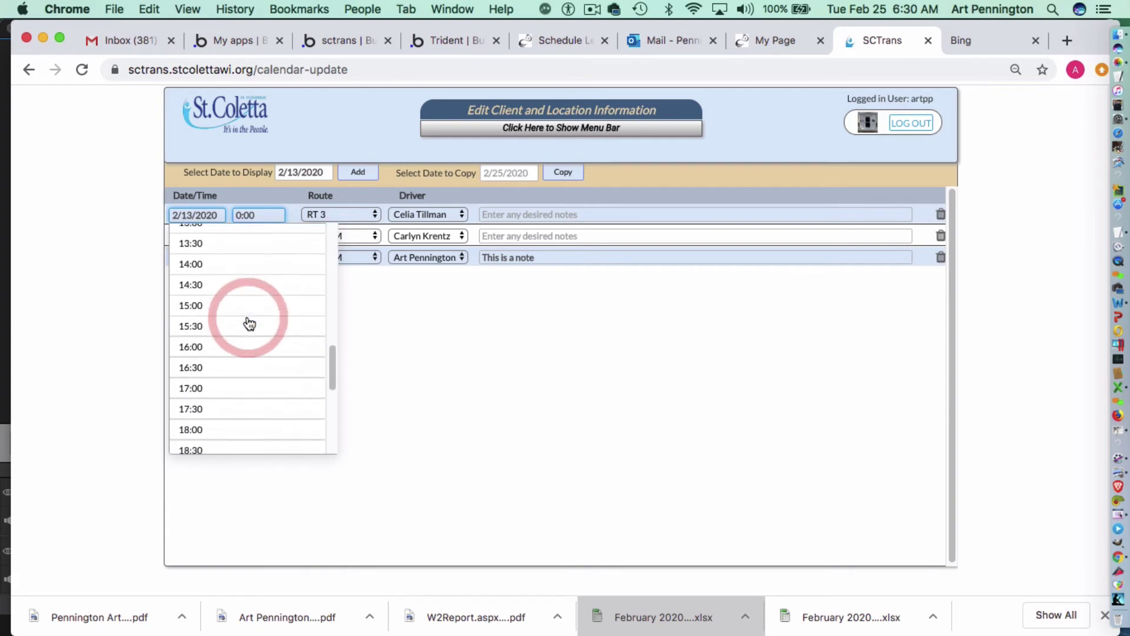
scroll(250, 323, "down", 7)
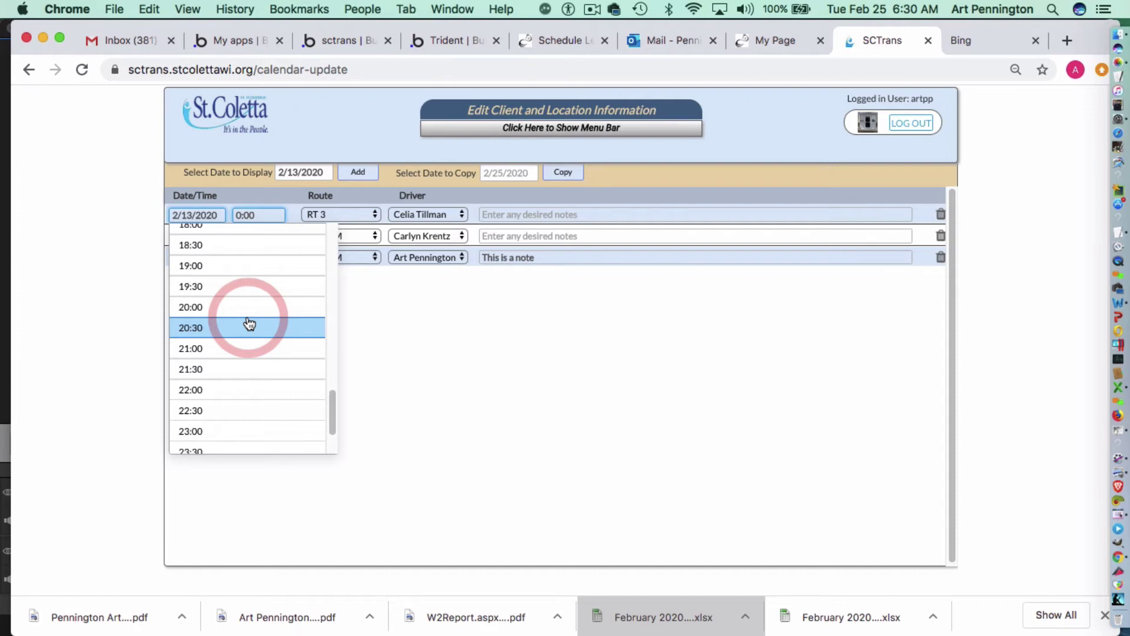
scroll(250, 324, "up", 10)
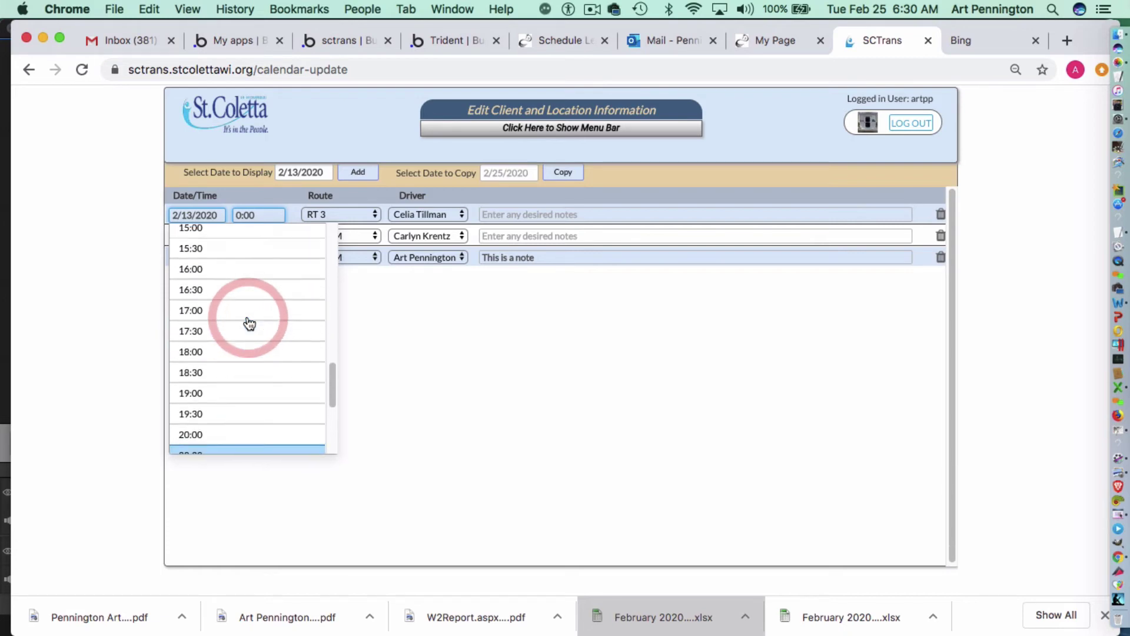
scroll(250, 323, "up", 6)
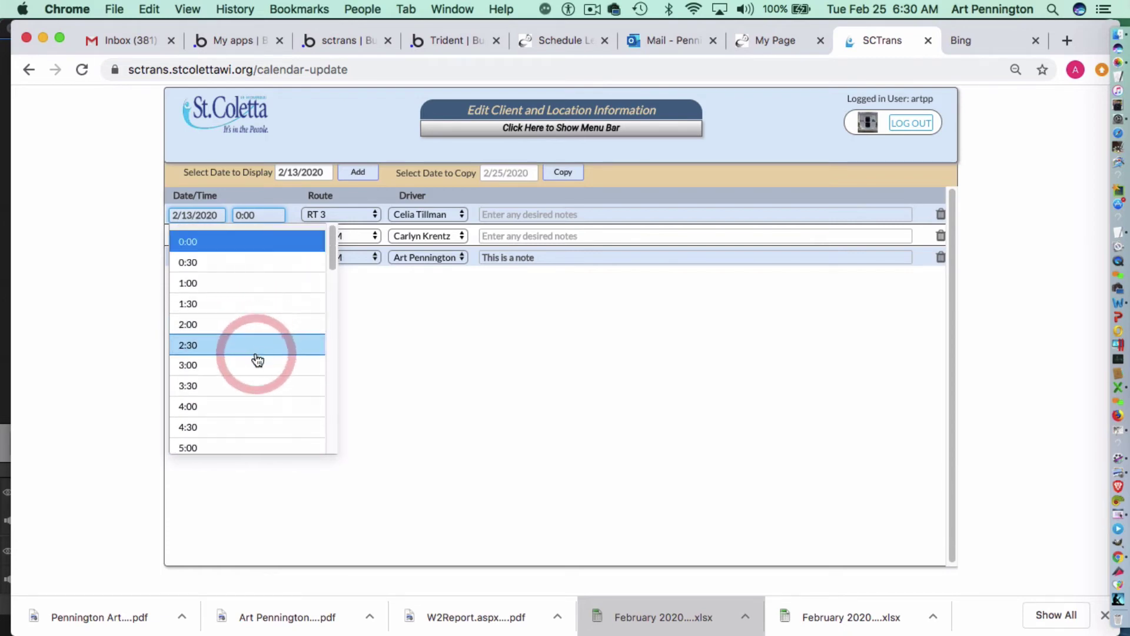
scroll(258, 361, "down", 2)
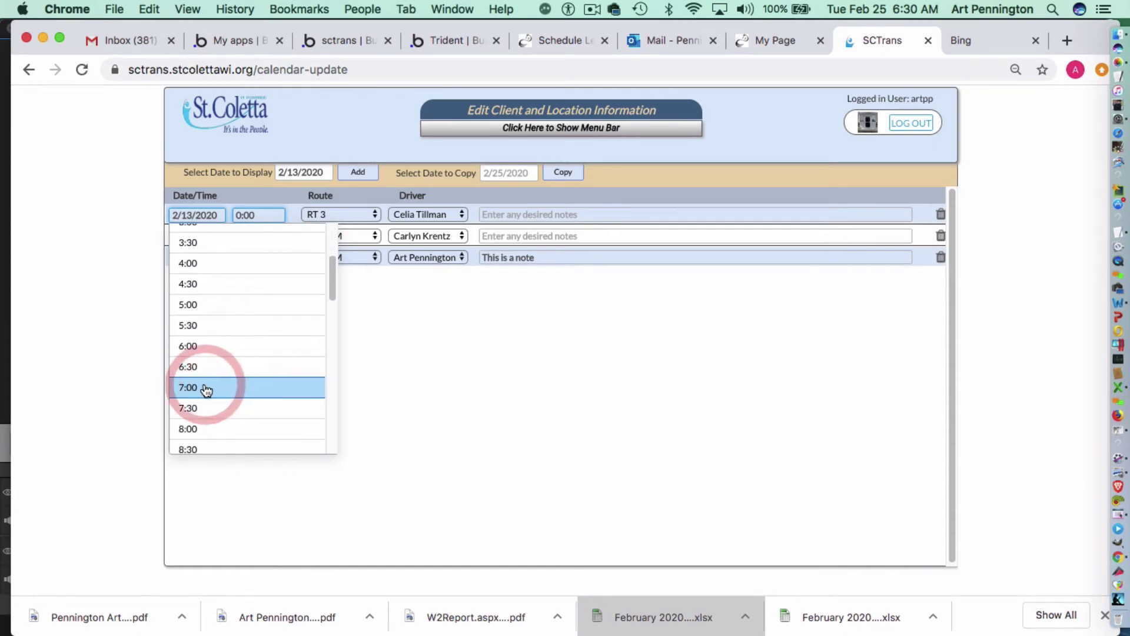
left_click(203, 386)
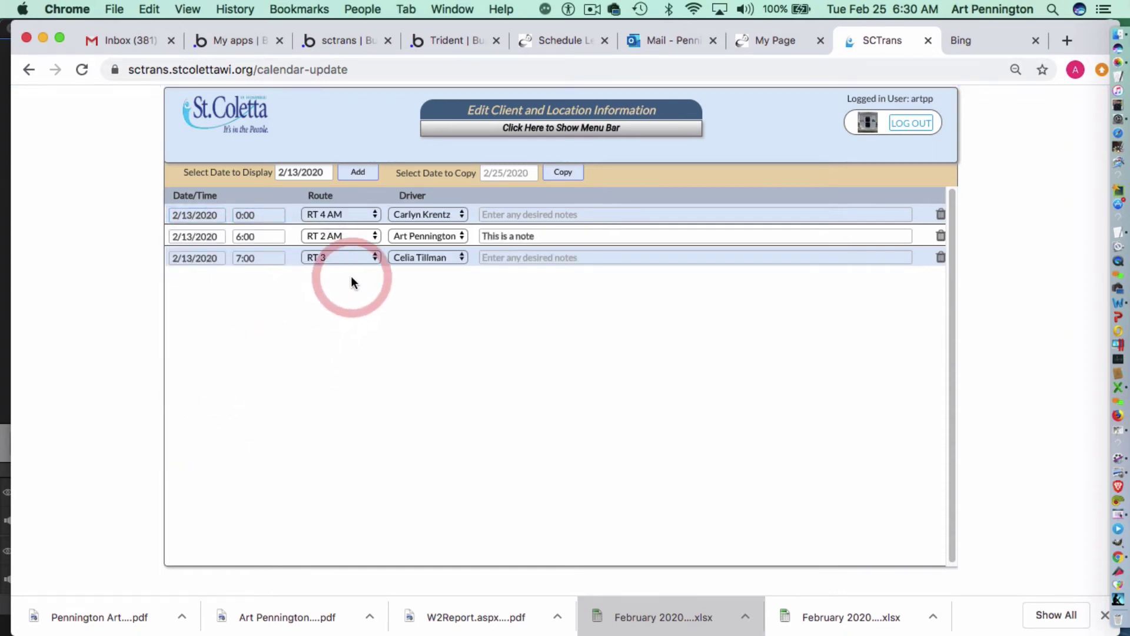
Set the start time of the RT 4 AM entry to 7:30.
left_click(262, 216)
scroll(256, 303, "down", 5)
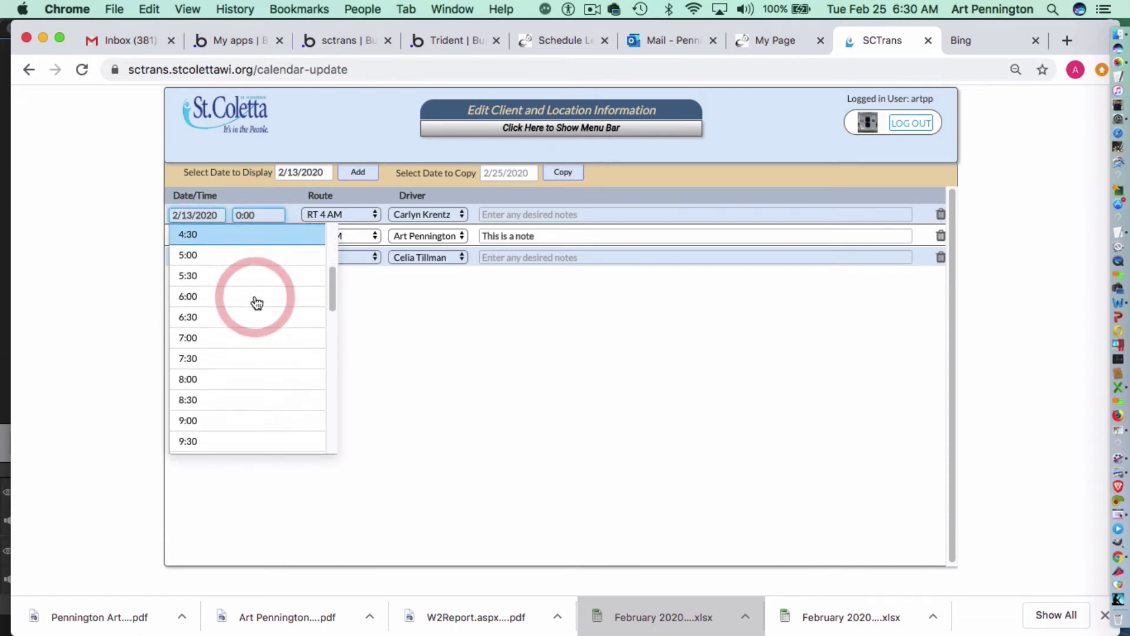
left_click(207, 359)
left_click(522, 305)
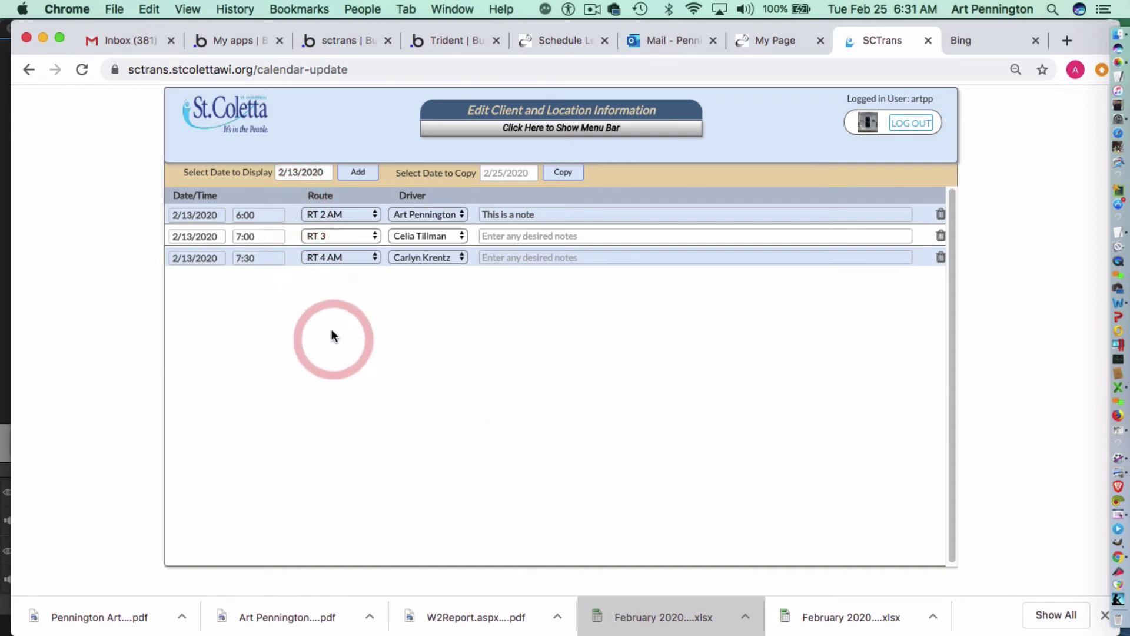
Display the schedule for 2/14/2020 and copy the 2/13/2020 entries into it.
left_click(303, 178)
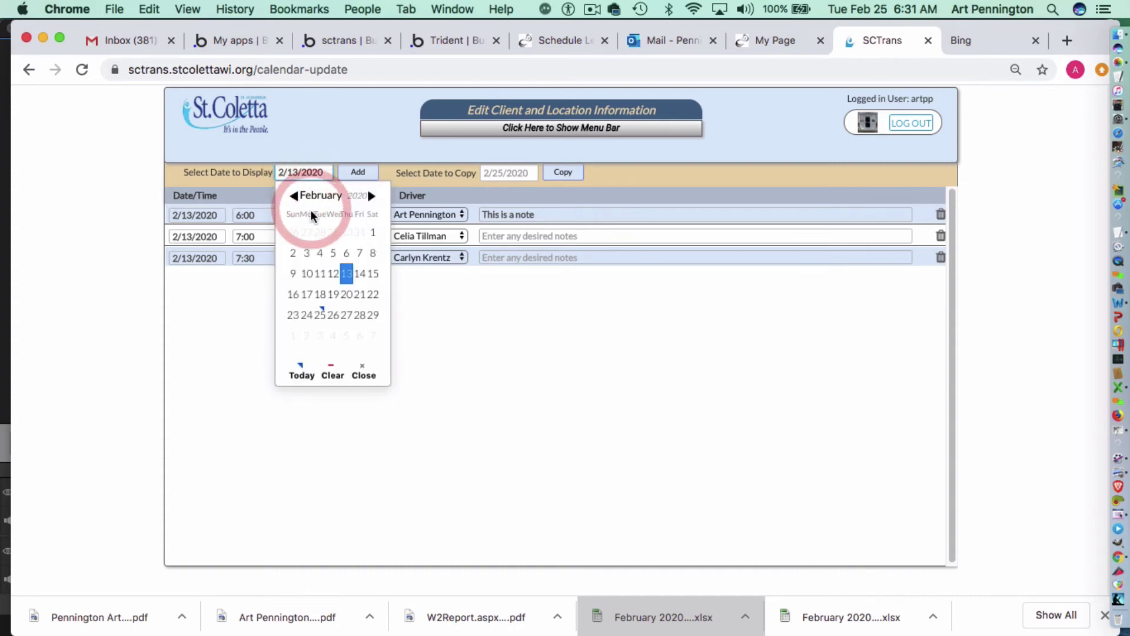
left_click(360, 275)
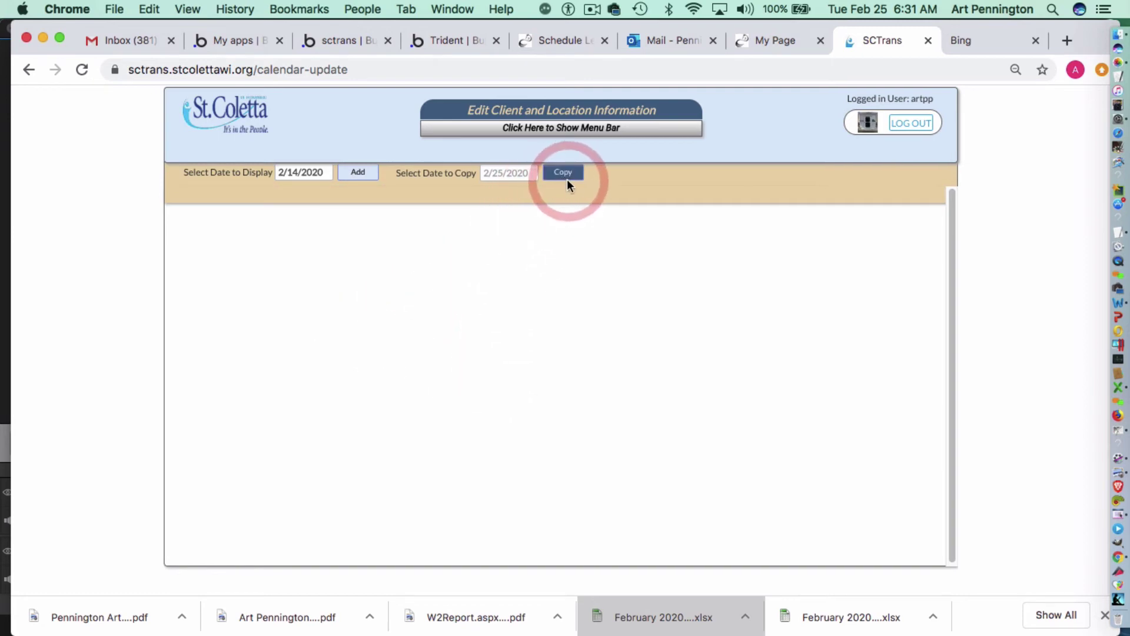
left_click(509, 179)
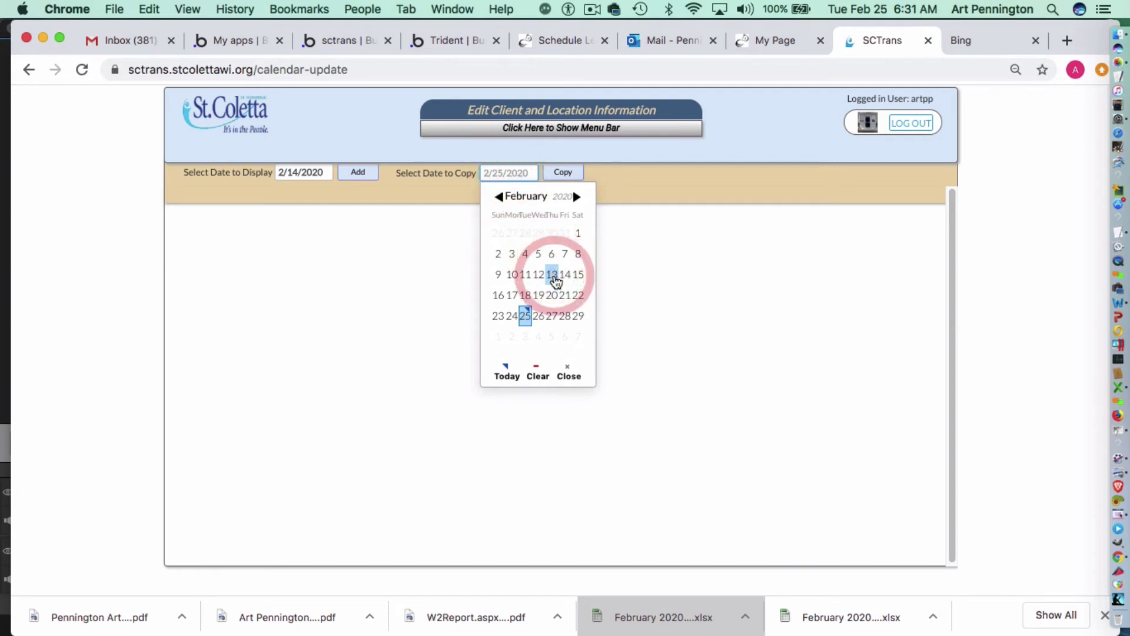
left_click(554, 277)
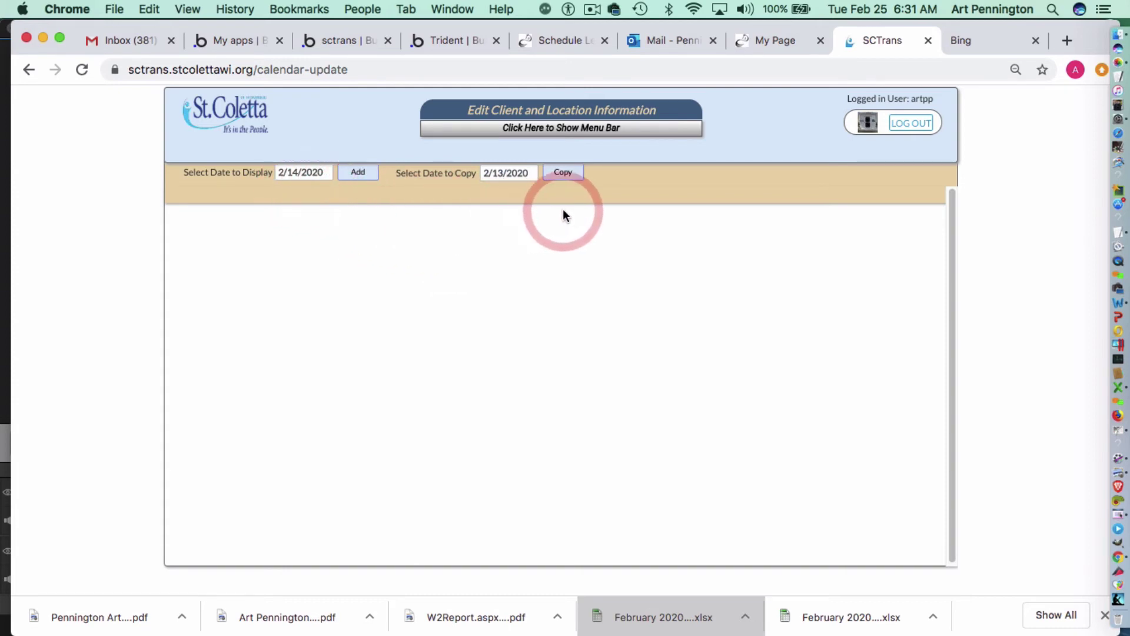
left_click(564, 174)
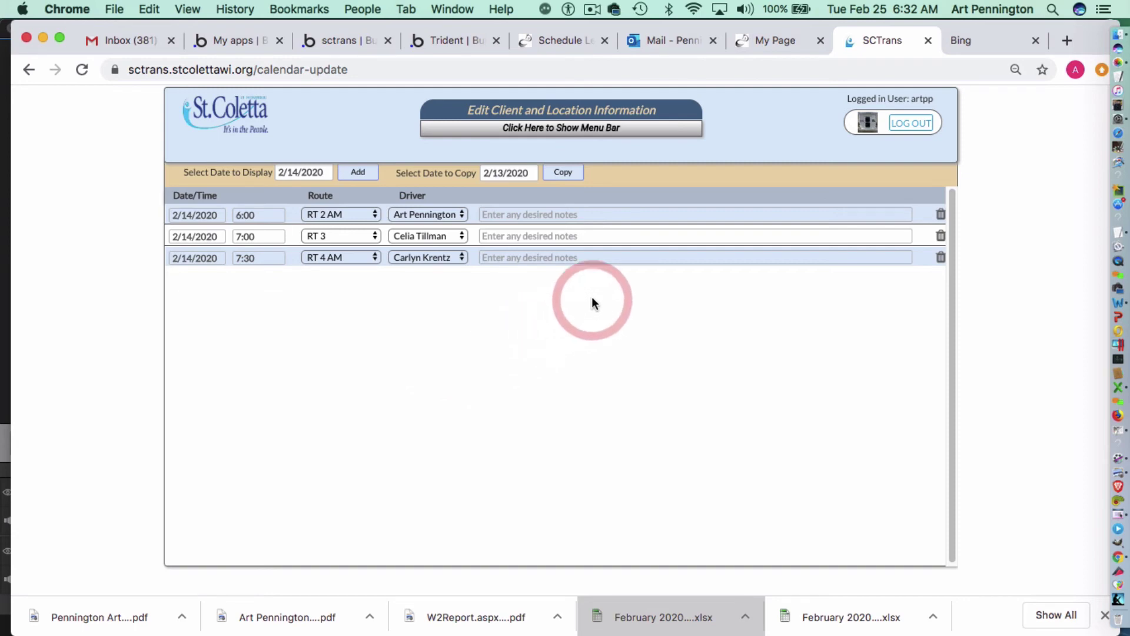
left_click(510, 320)
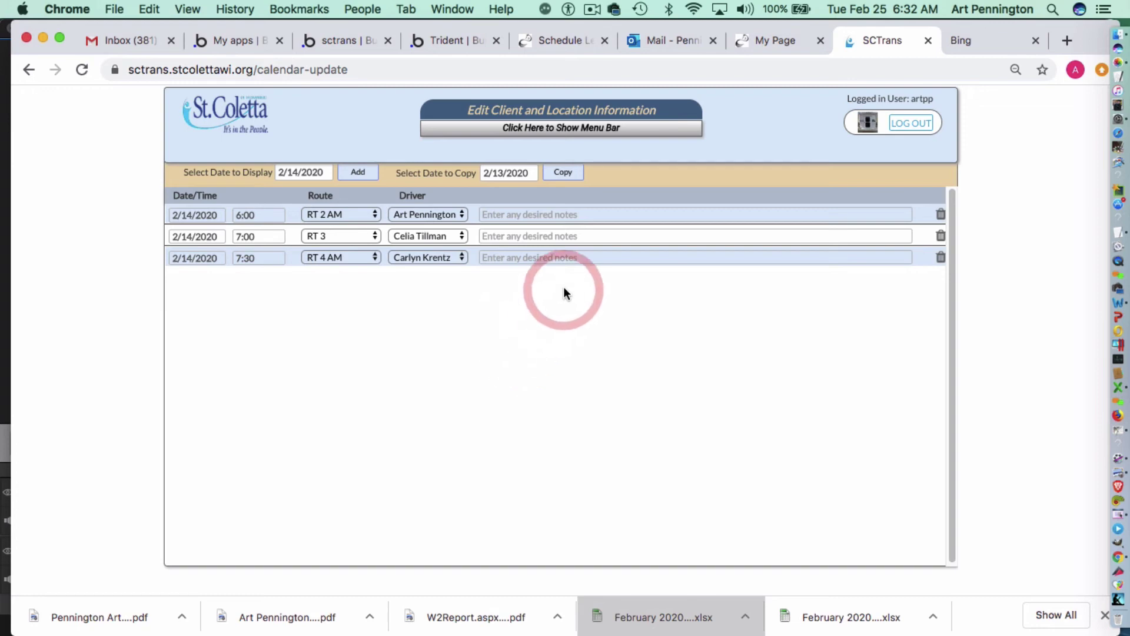
Open the Route Calendar and review the route assignments for the month of February 2020.
left_click(560, 134)
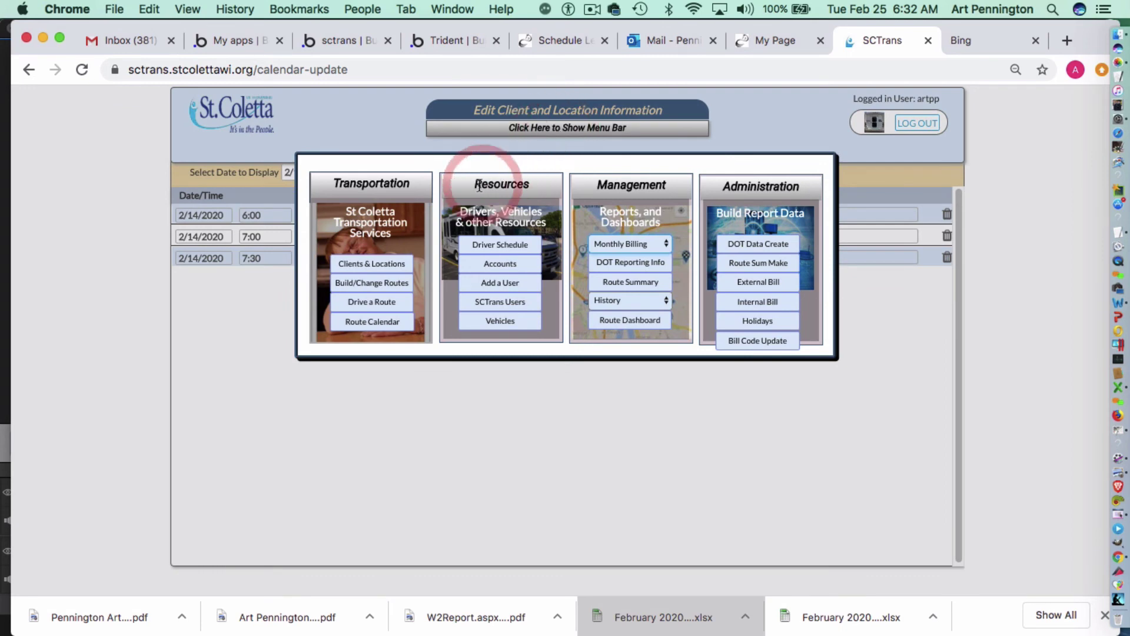
left_click(372, 322)
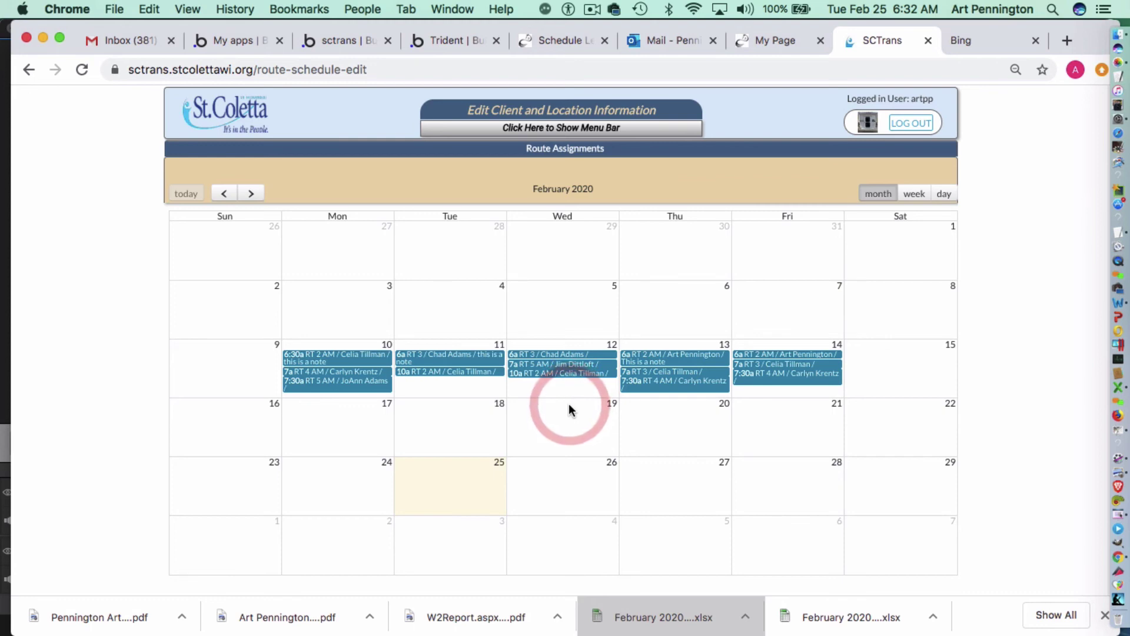
scroll(506, 400, "down", 3)
scroll(507, 400, "down", 1)
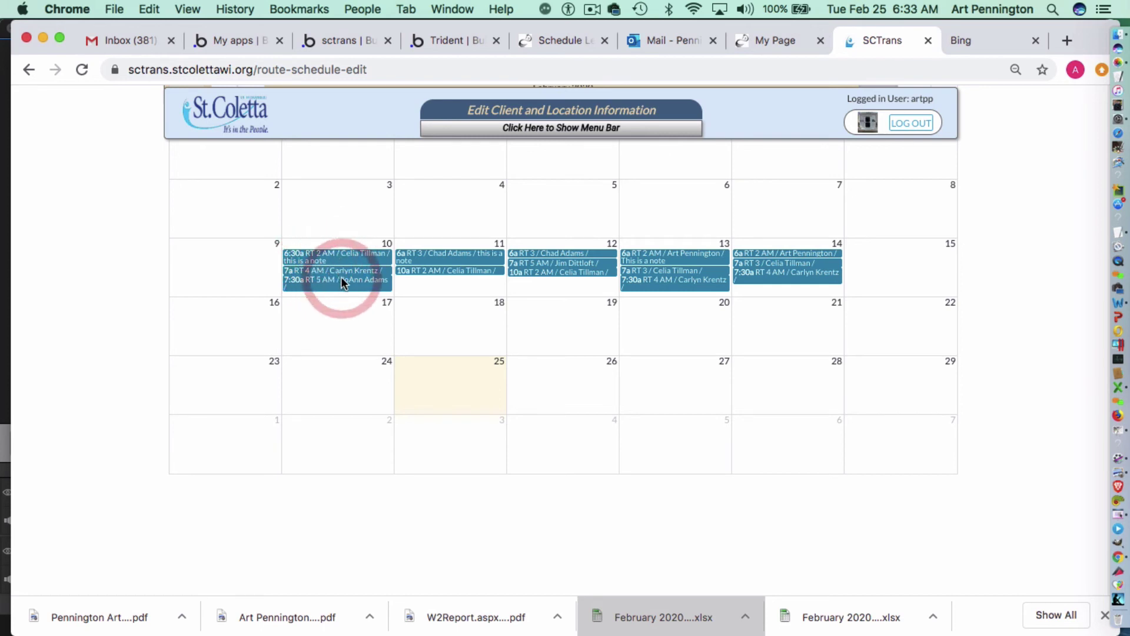
scroll(607, 312, "up", 3)
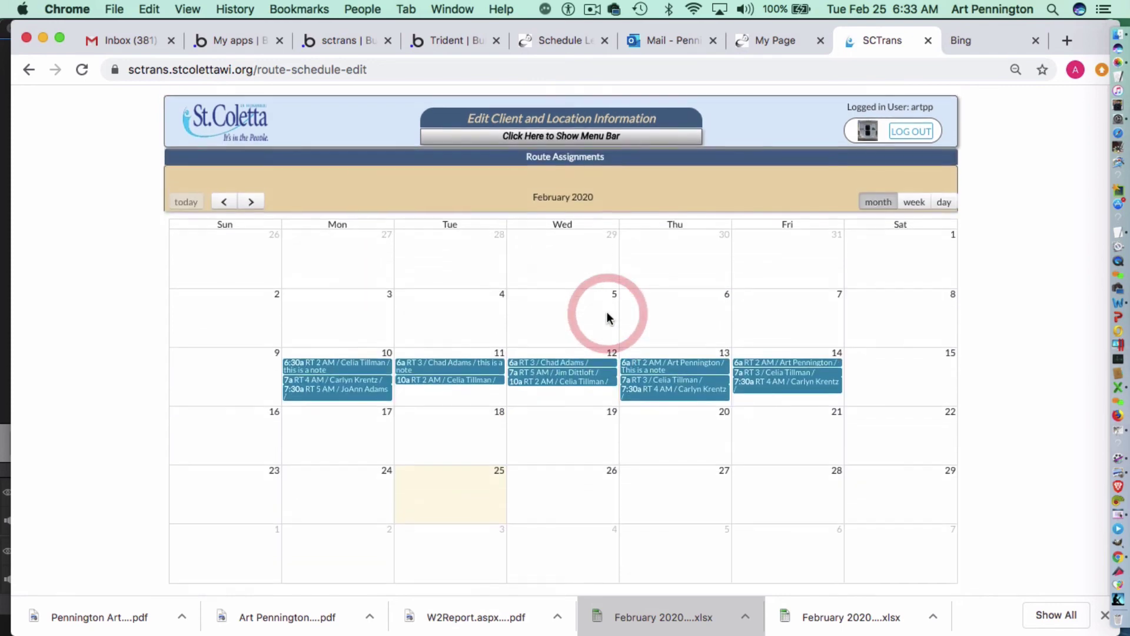
Show the route assignments by week for 9 to 15 February 2020.
left_click(910, 200)
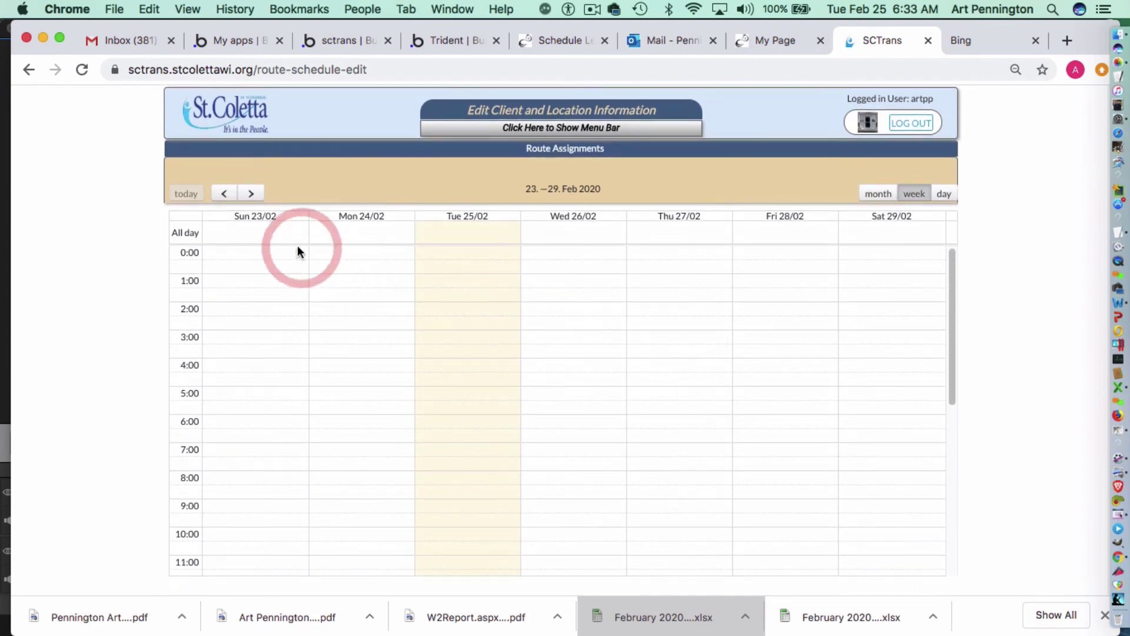
left_click(229, 199)
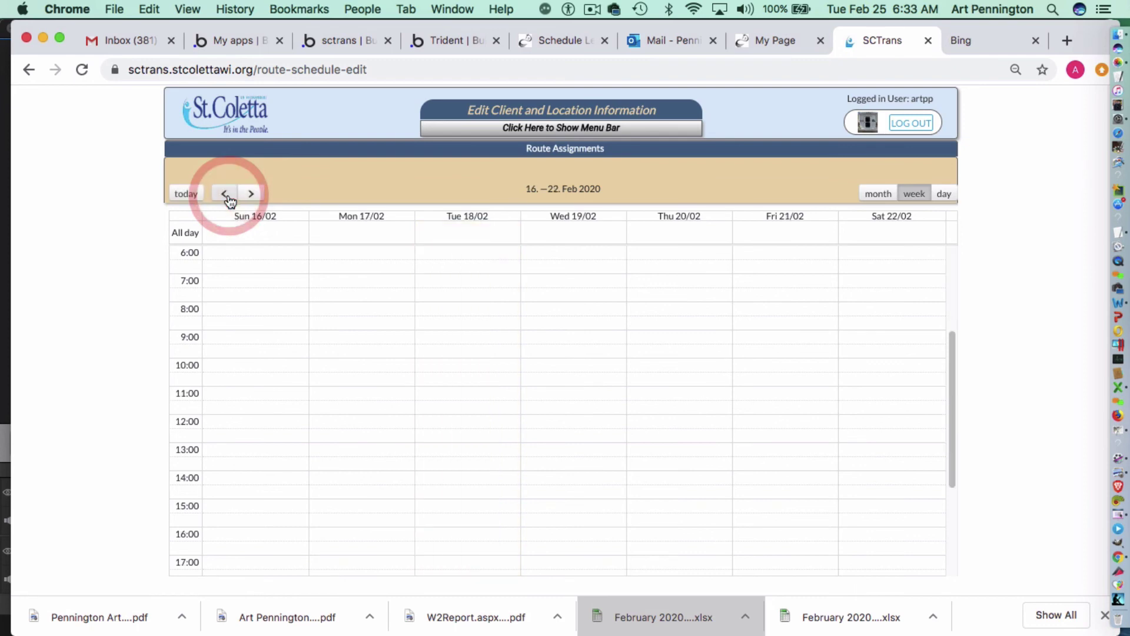
left_click(229, 199)
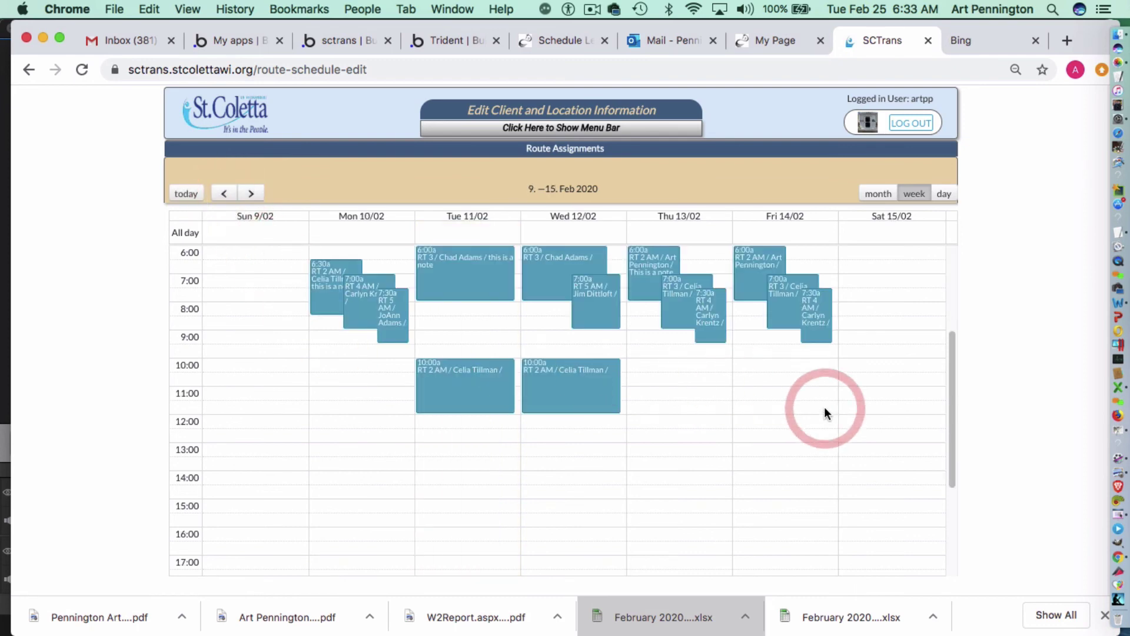
scroll(824, 408, "up", 1)
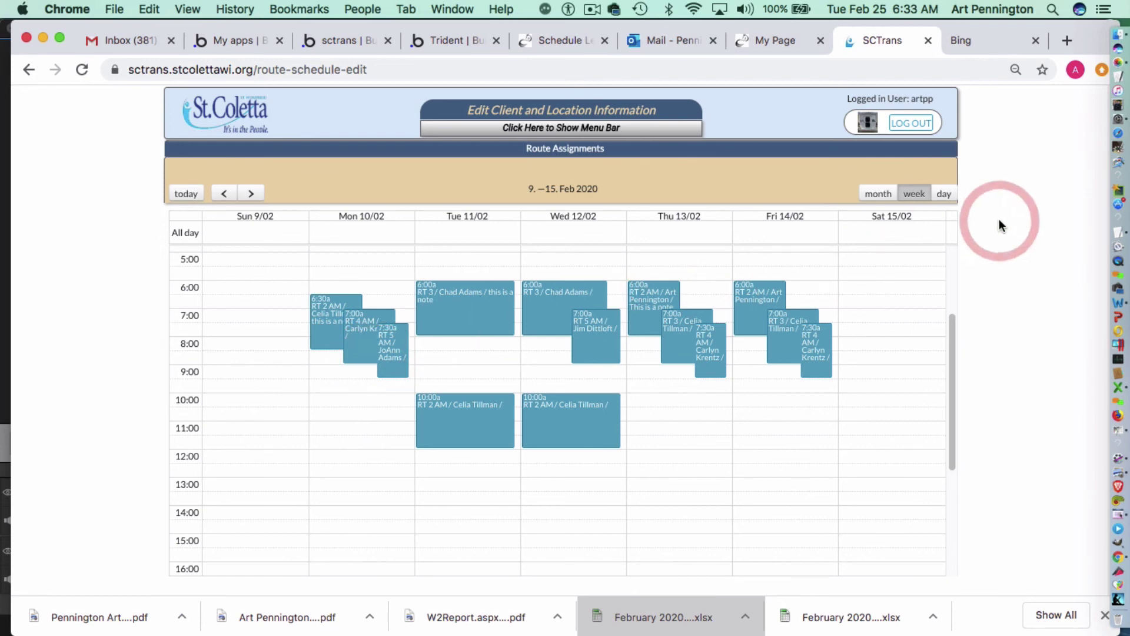
Show the route assignments by day, going from Tuesday 11 February to Thursday 13 February 2020.
left_click(944, 195)
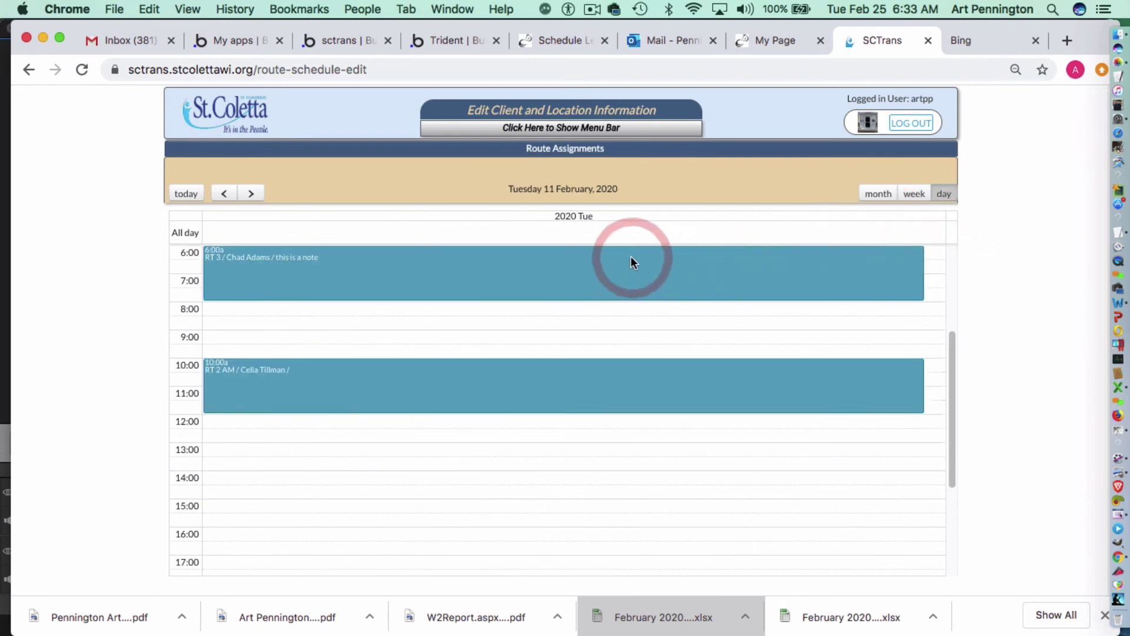
scroll(615, 338, "up", 5)
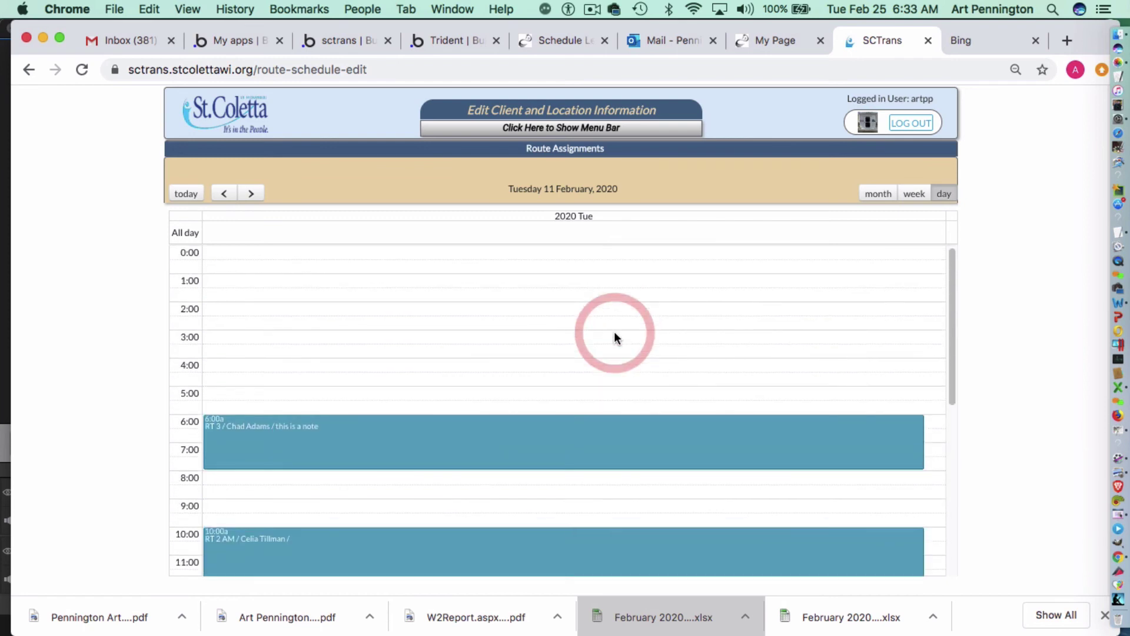
scroll(614, 334, "down", 5)
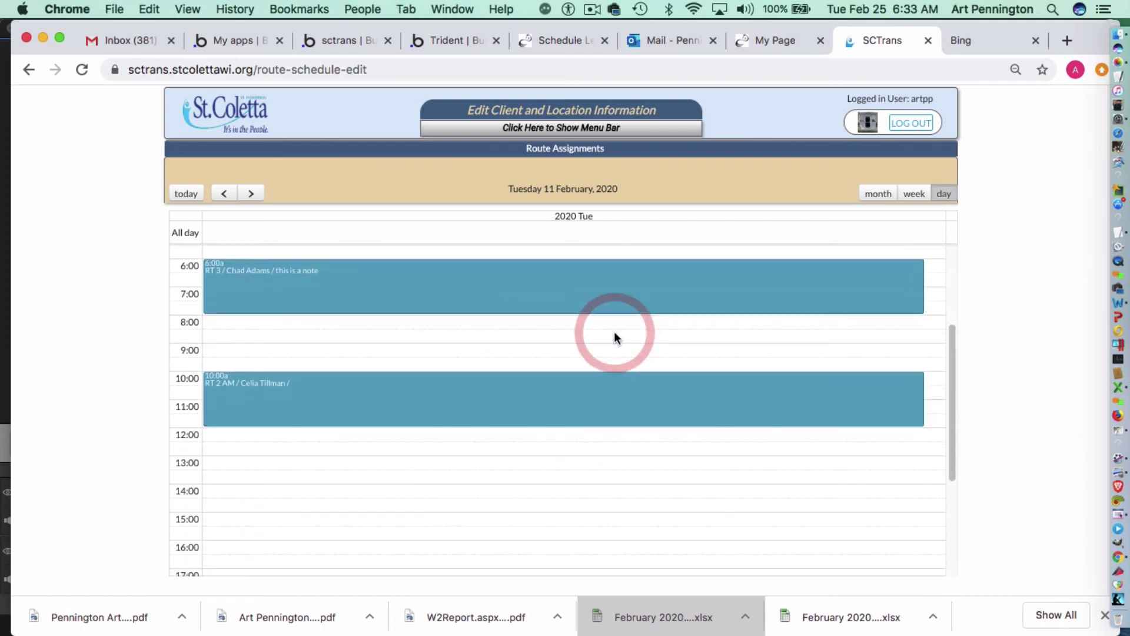
scroll(614, 337, "up", 1)
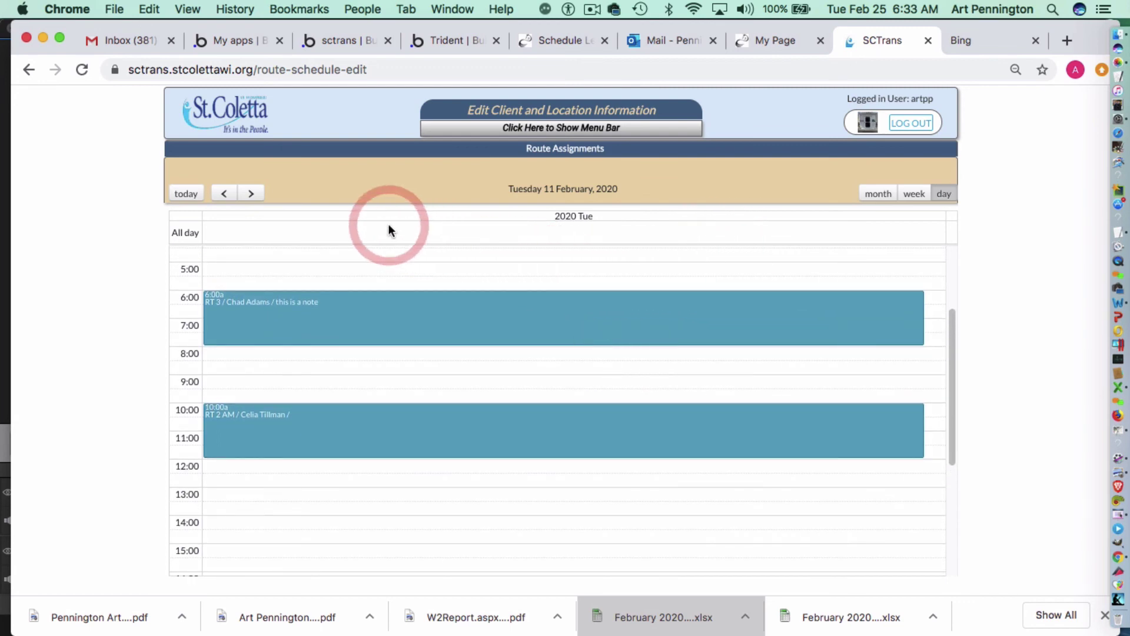
left_click(252, 193)
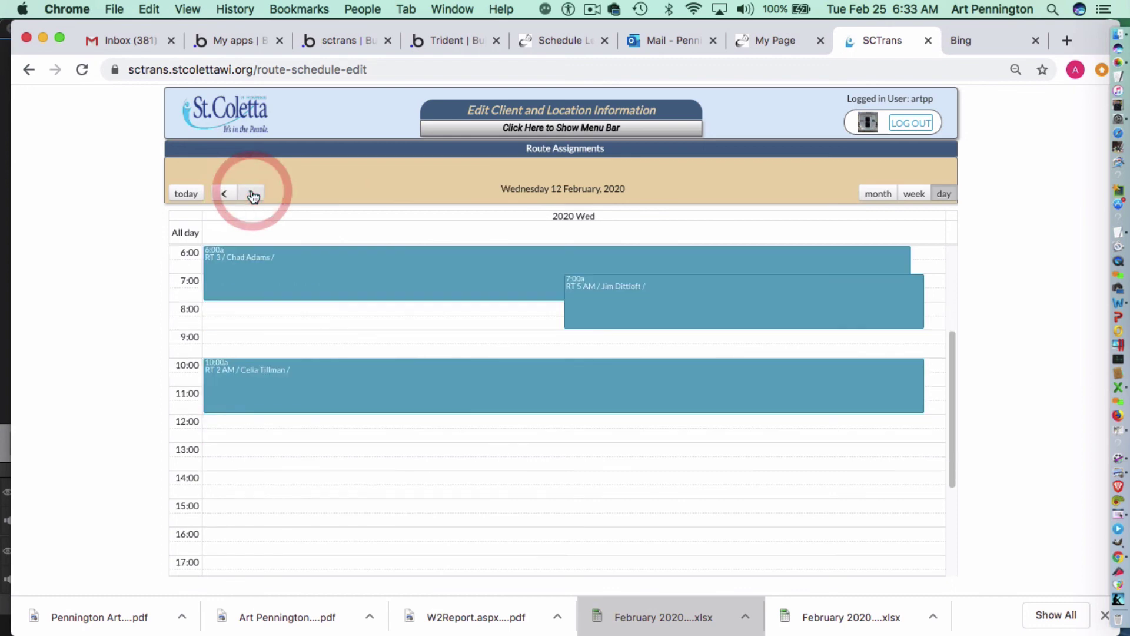
left_click(252, 194)
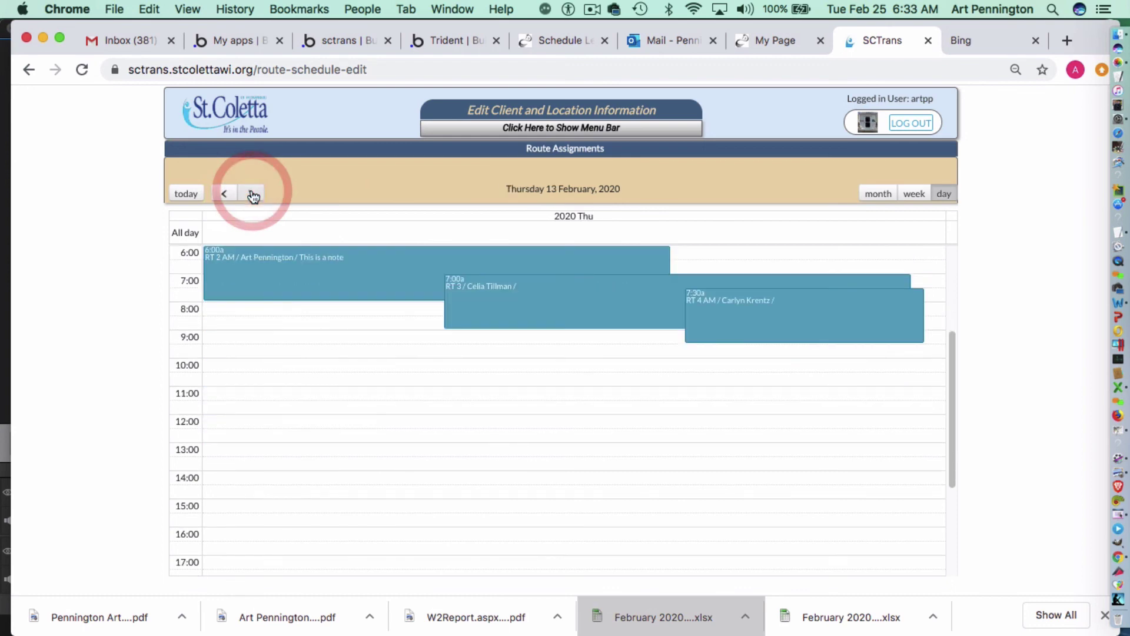